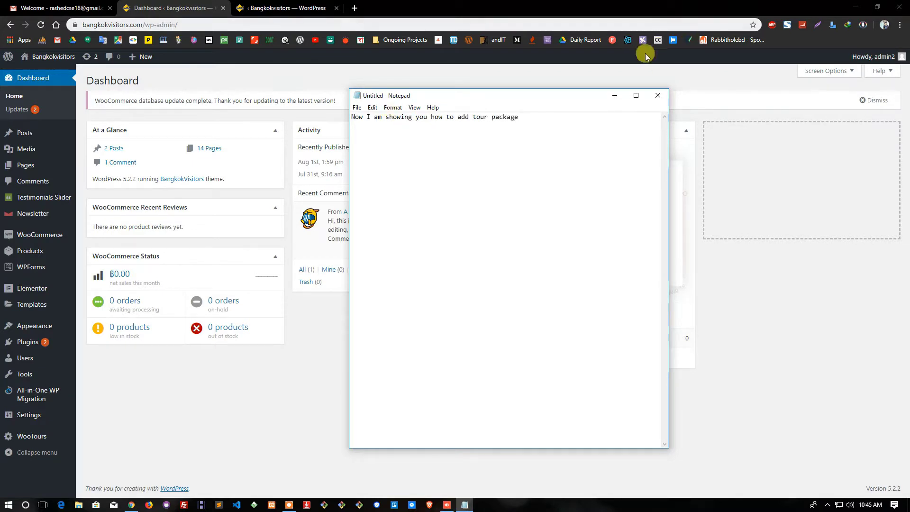
Minimise the Notepad window, start a new WooCommerce product and look over its form sections
click(615, 95)
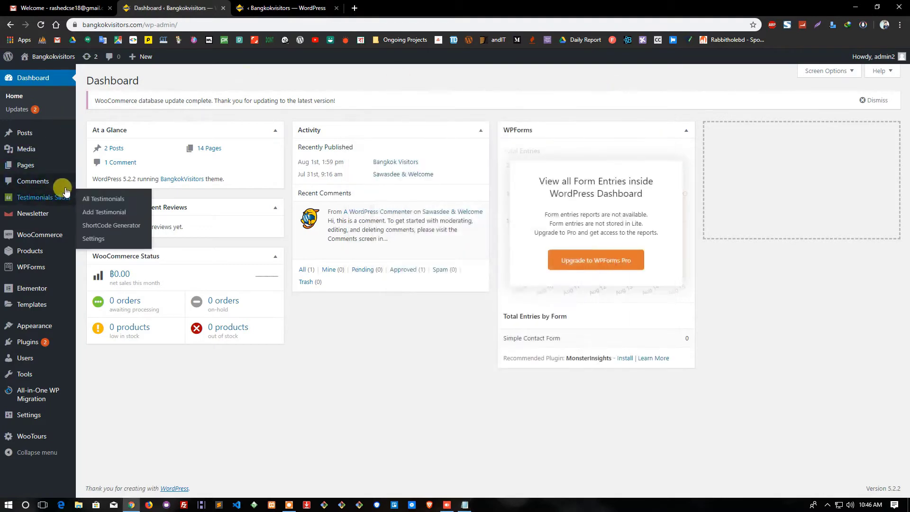
mouse_move(31, 259)
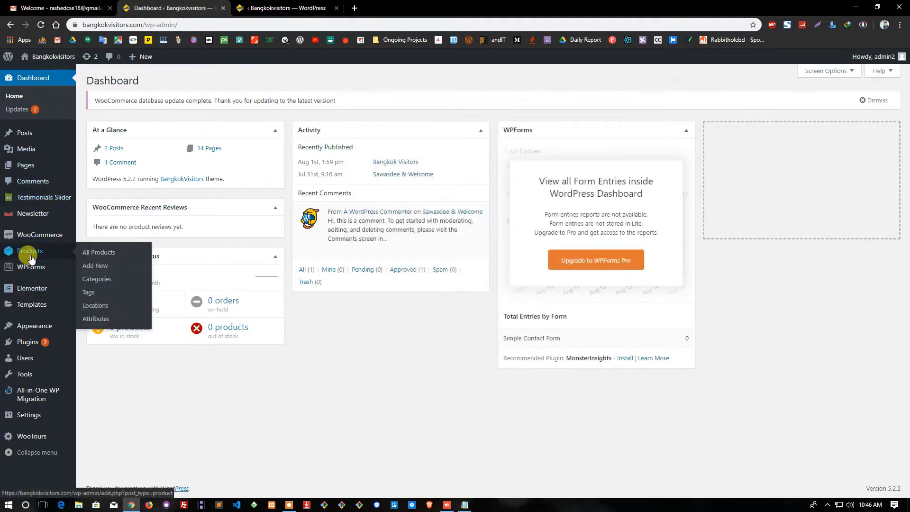
click(96, 268)
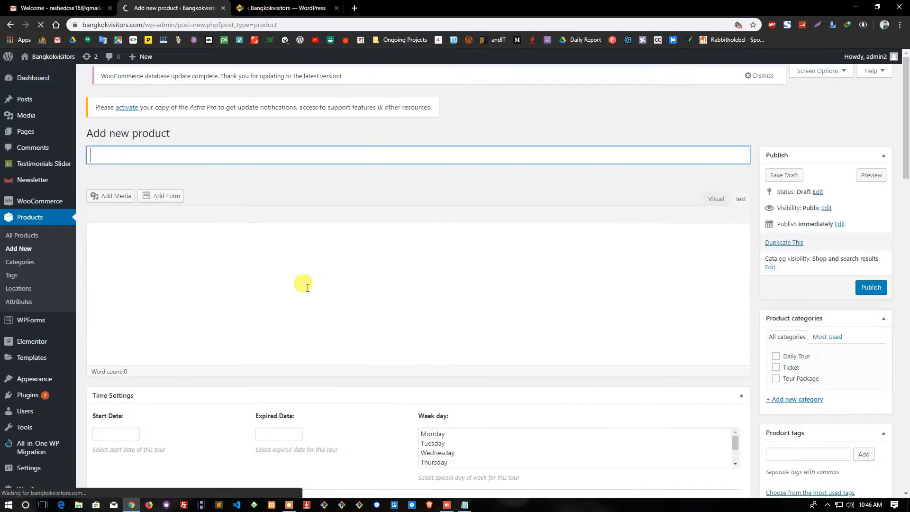
scroll(231, 282, down, 15)
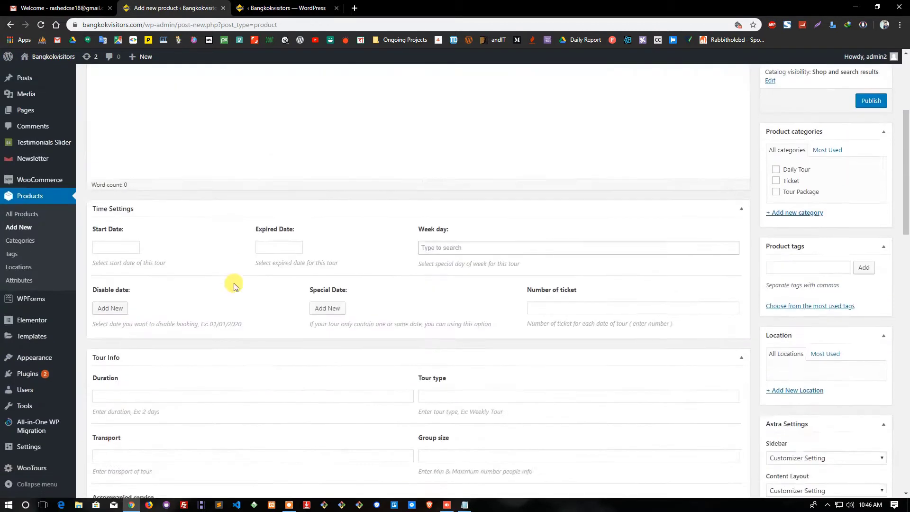
scroll(234, 283, up, 8)
scroll(234, 283, up, 7)
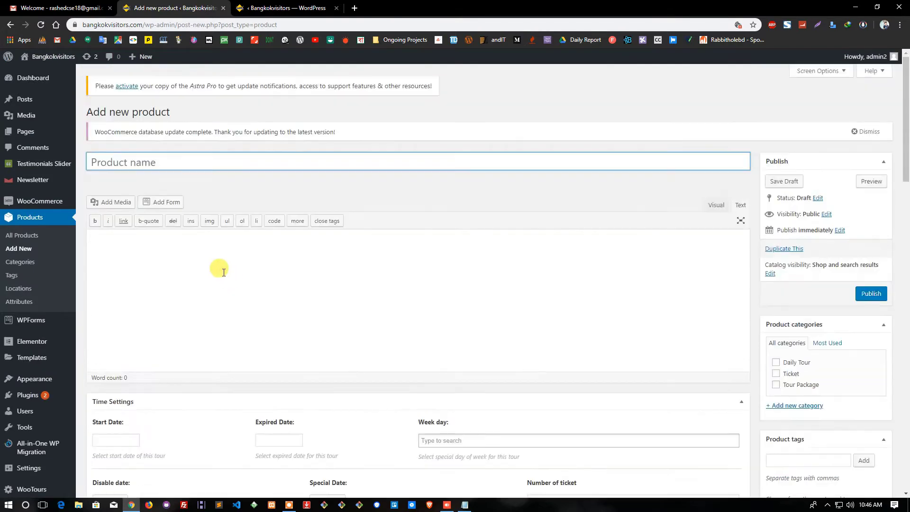
Search Google for "bangkok tour package" in a new browser tab
click(353, 8)
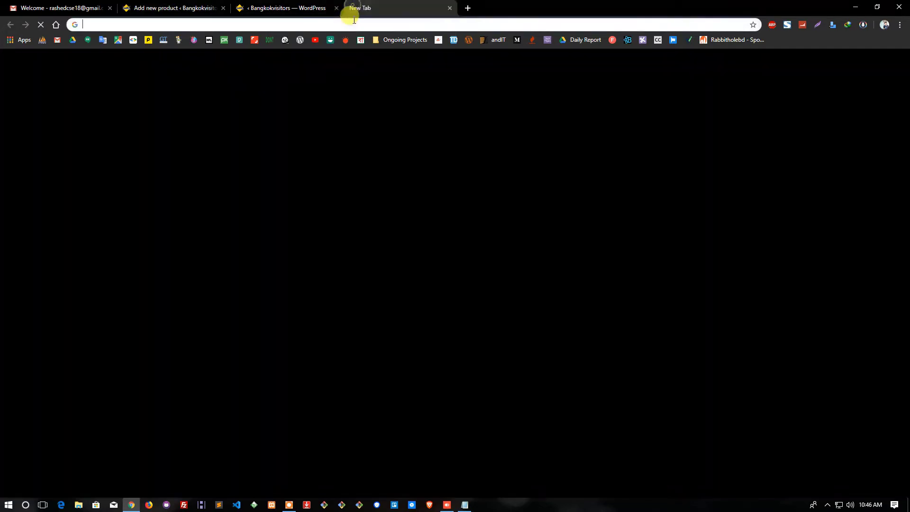
text(ba)
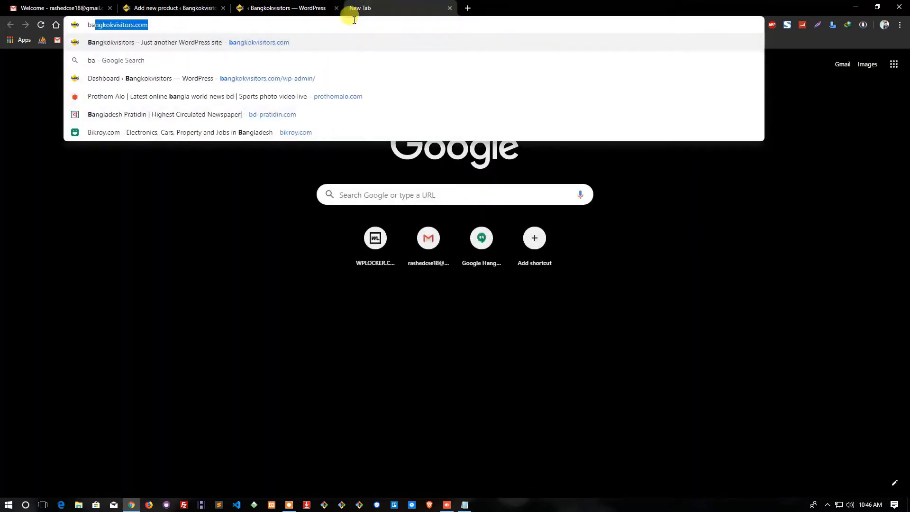
text(ngko)
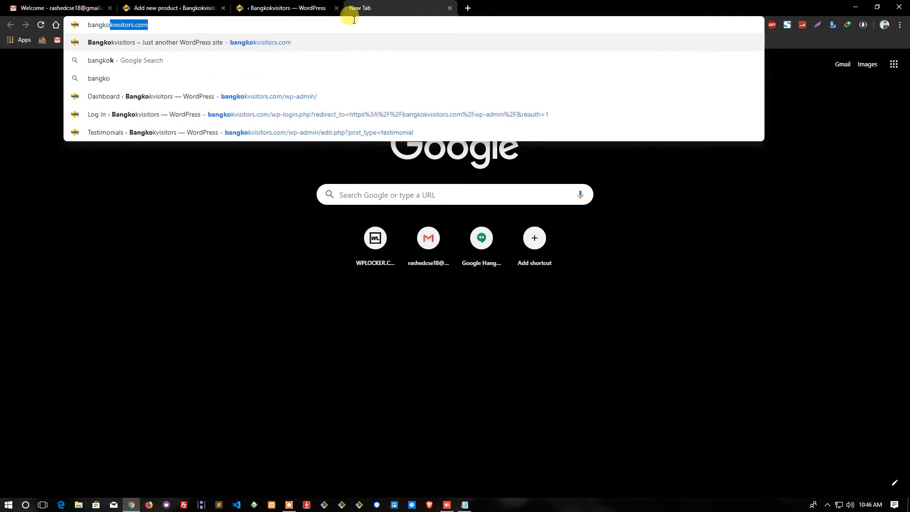
text(k tour)
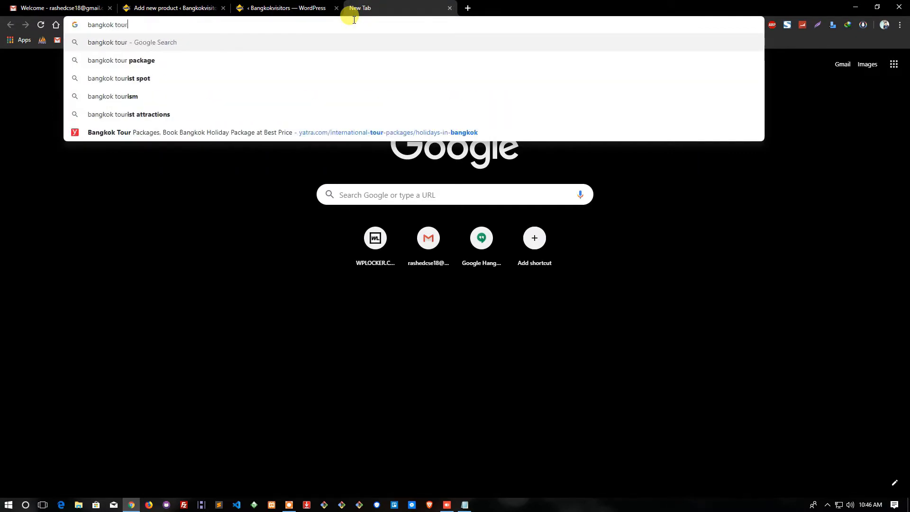
key(Down)
key(Return)
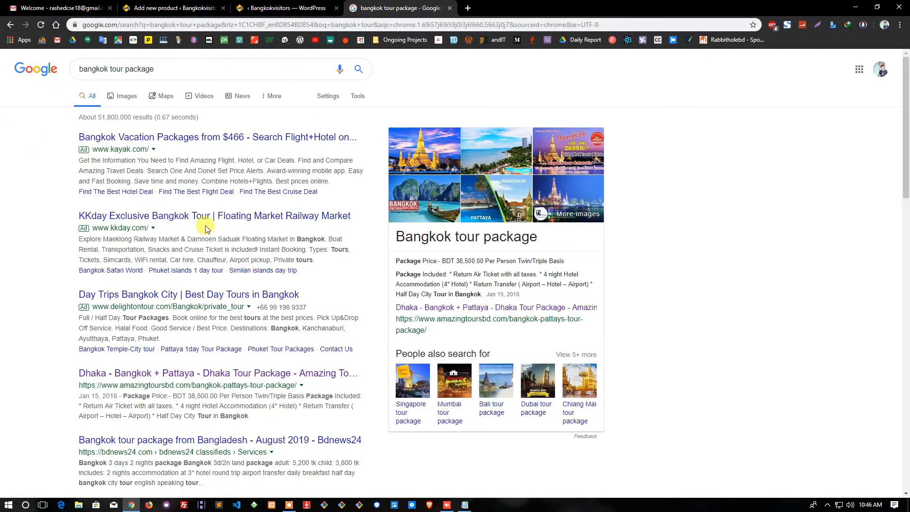
Open the KKday Exclusive Bangkok Tour result in a separate browser tab and look over the tour page
right_click(212, 222)
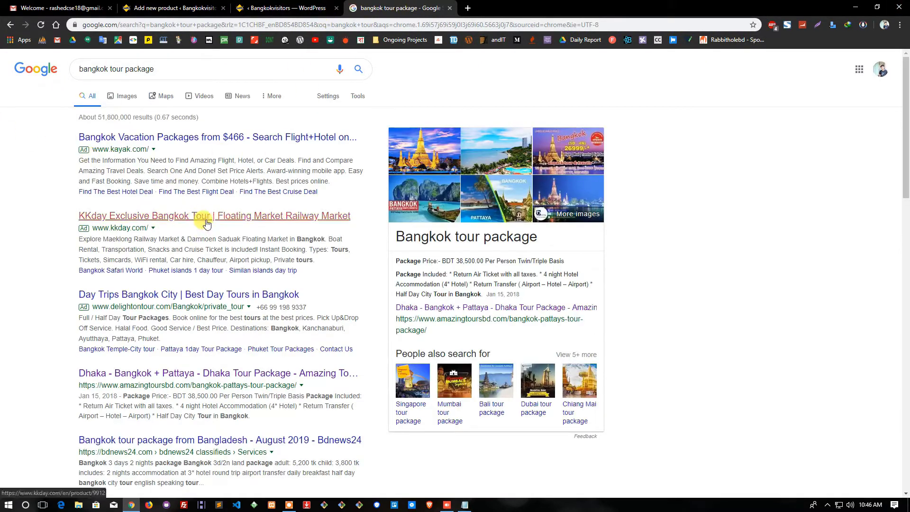
click(221, 228)
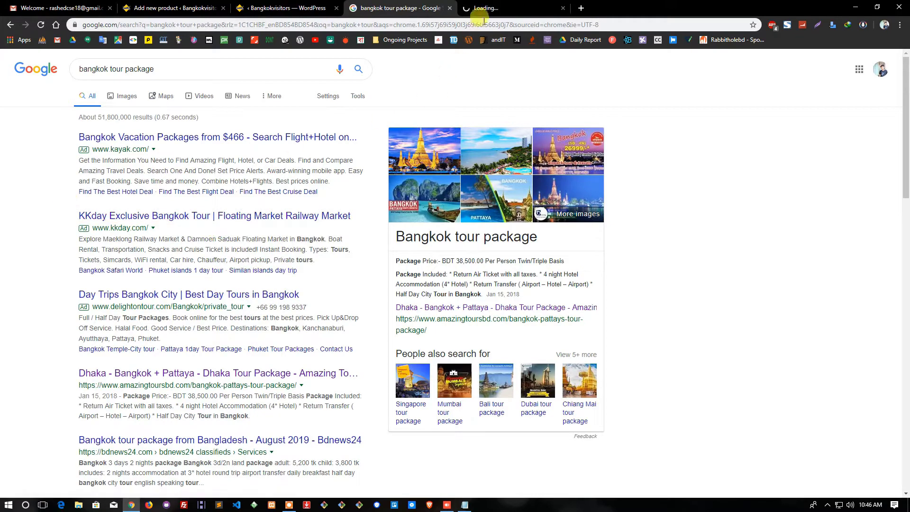
click(502, 7)
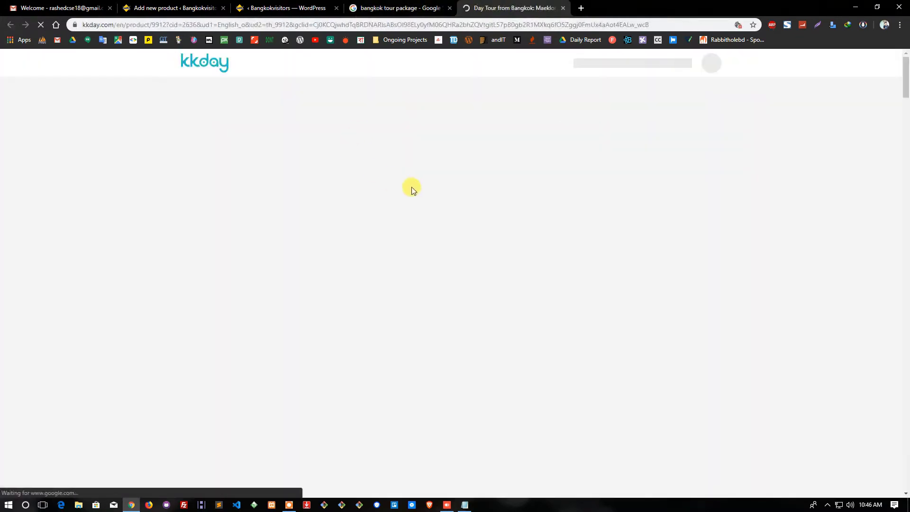
scroll(188, 233, down, 6)
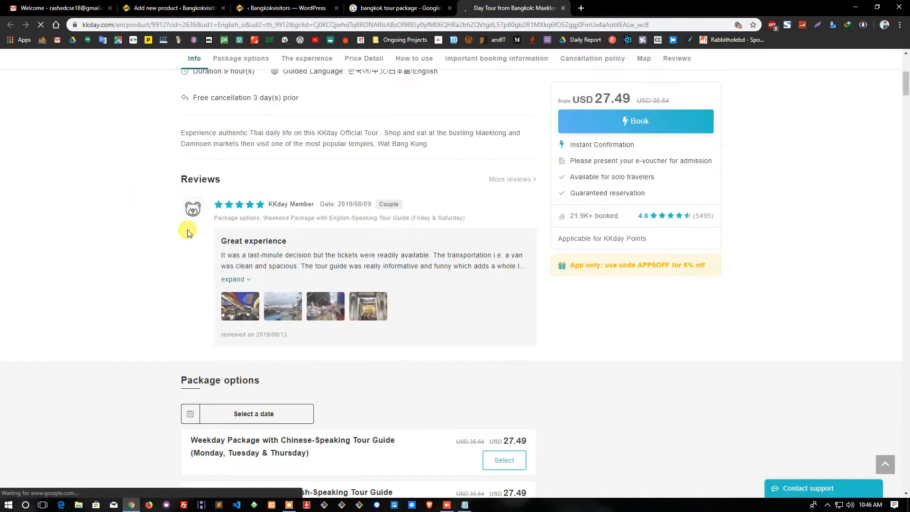
scroll(188, 233, up, 6)
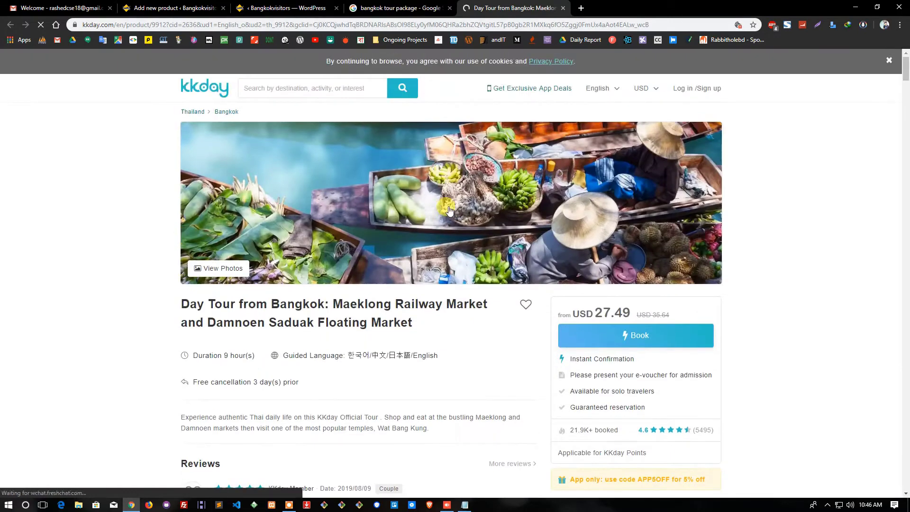
Open the tour's photo gallery and save the first floating market photo to the Pictures folder
right_click(229, 262)
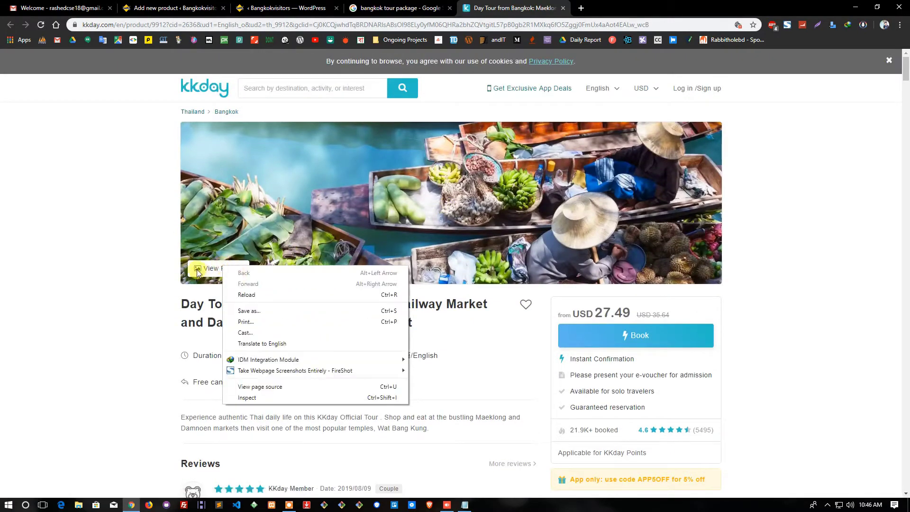
click(211, 269)
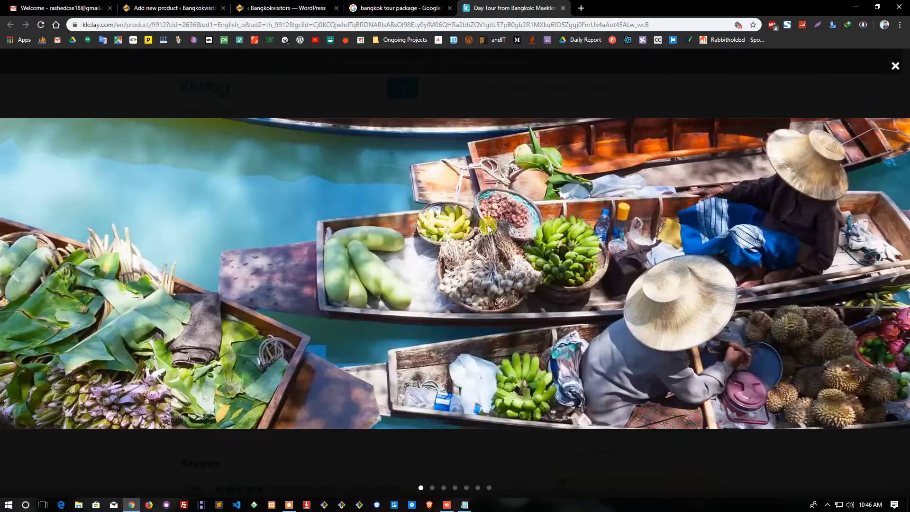
right_click(471, 222)
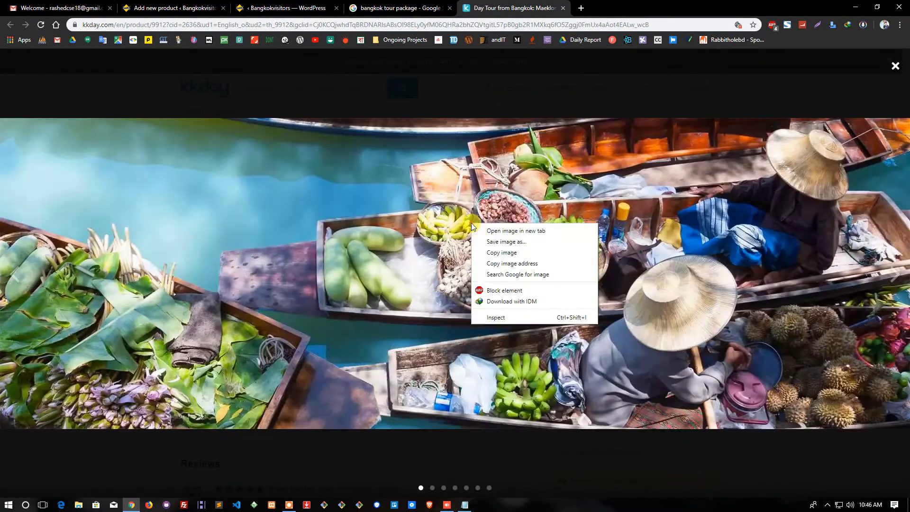
click(491, 242)
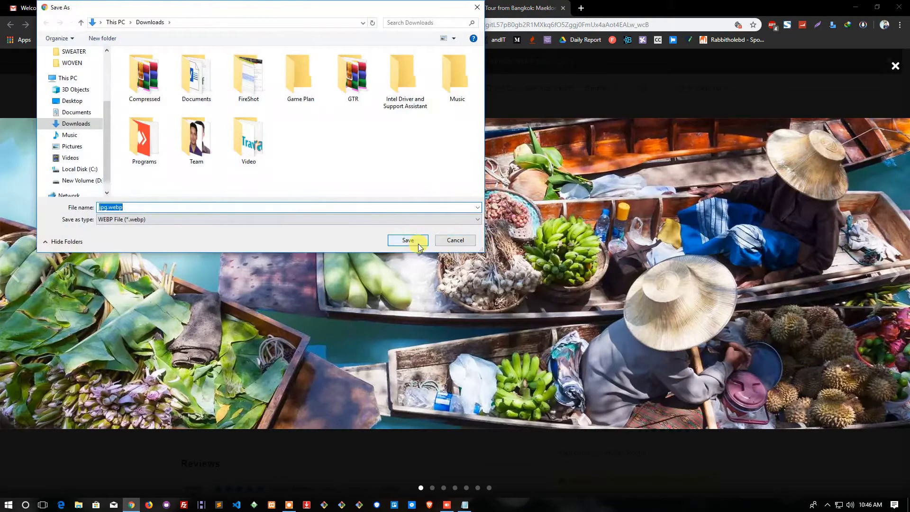
click(71, 146)
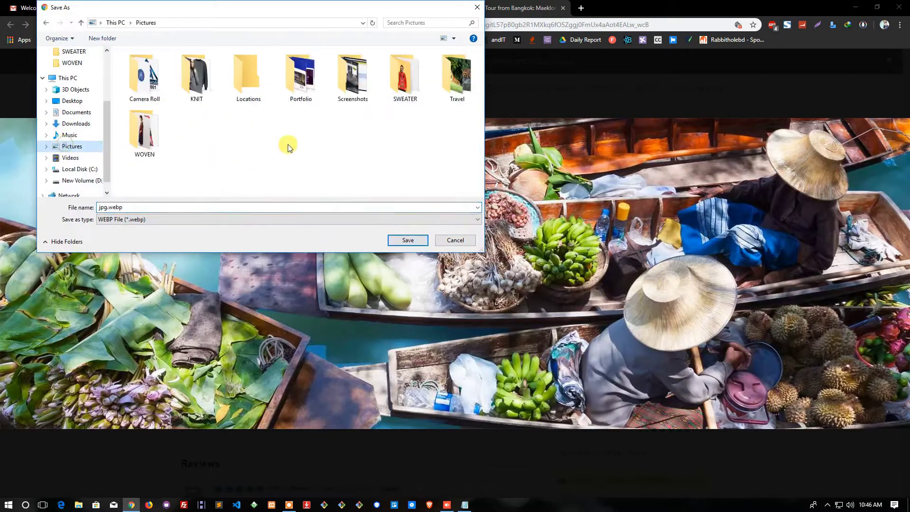
click(411, 242)
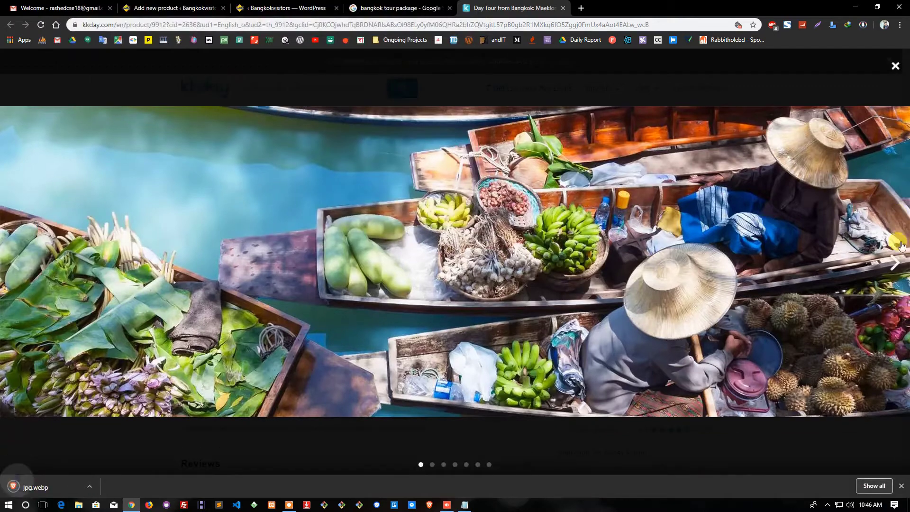
Save the second gallery photo, the vendor with clay pots and egg baskets, to the Pictures folder
click(890, 262)
right_click(624, 231)
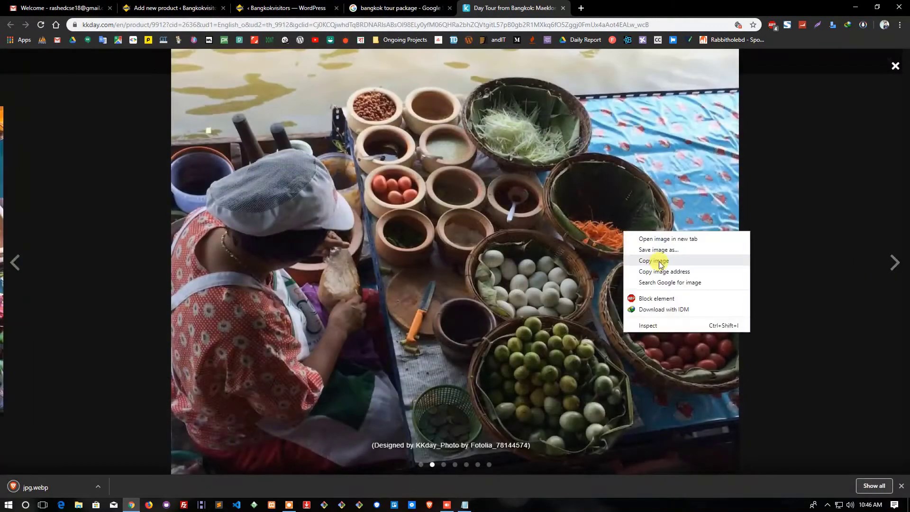
click(656, 251)
click(422, 238)
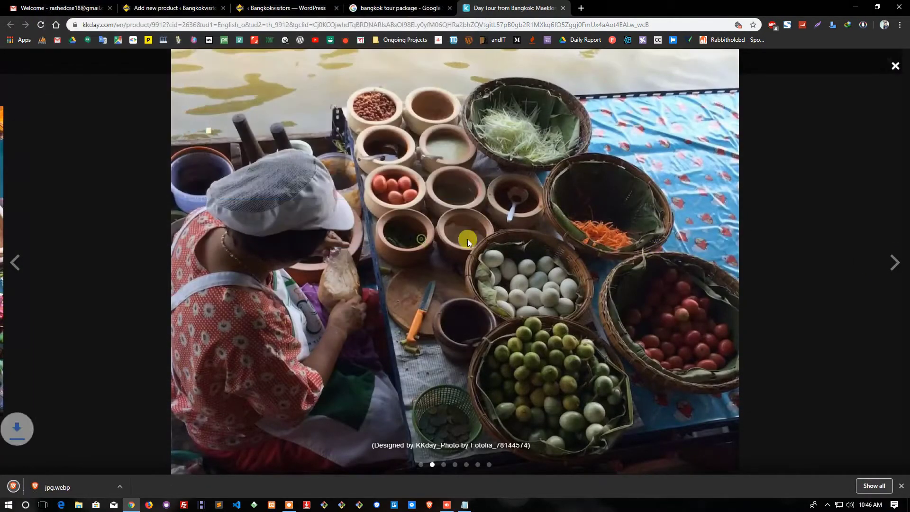
Save the third gallery photo, the boat loaded with mangoes and bananas, to the Pictures folder
click(889, 263)
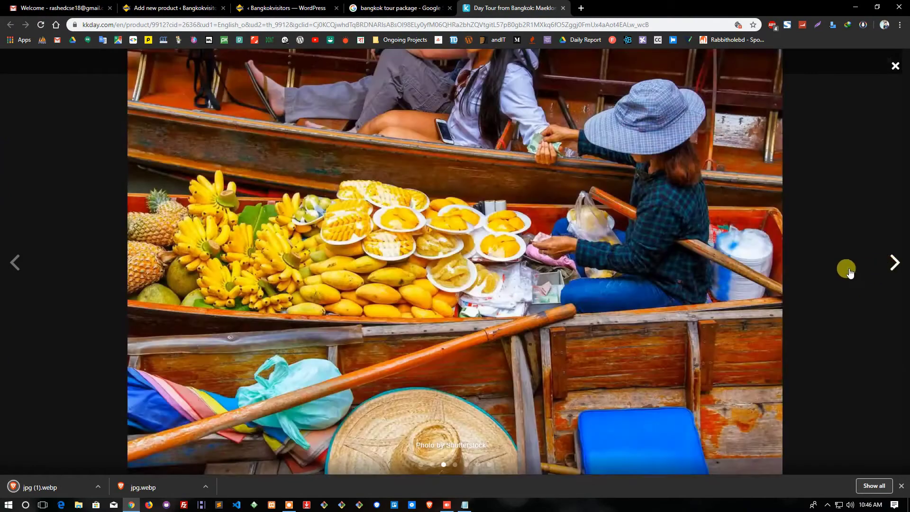
right_click(534, 226)
click(568, 245)
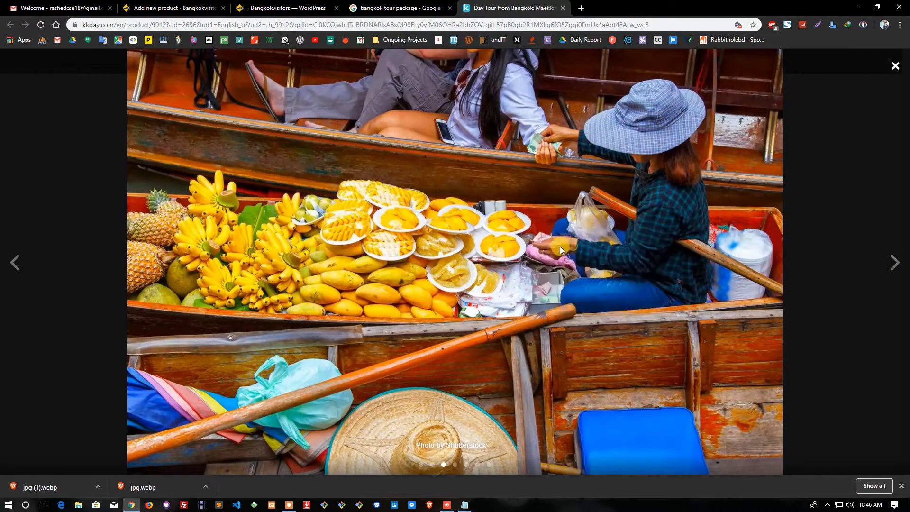
click(410, 240)
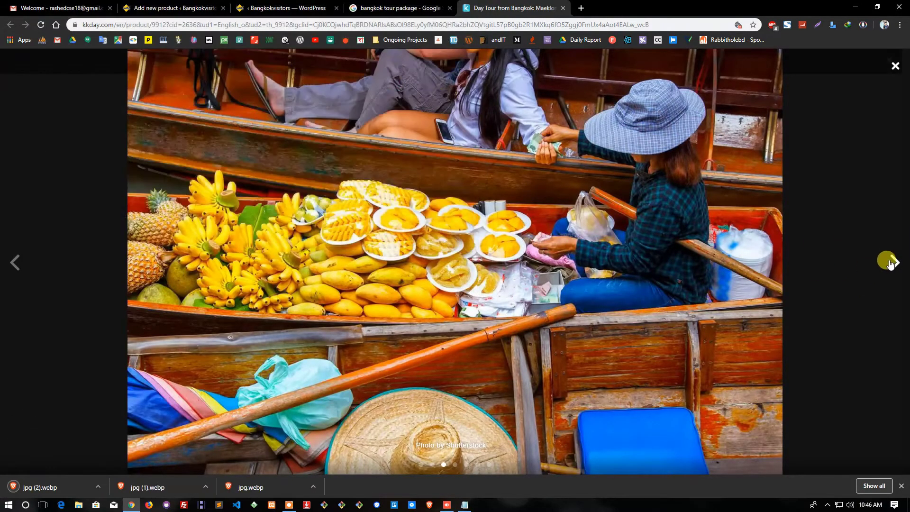
Save the fourth gallery photo, the canal market with colourful umbrellas, to the Pictures folder
click(888, 262)
right_click(418, 203)
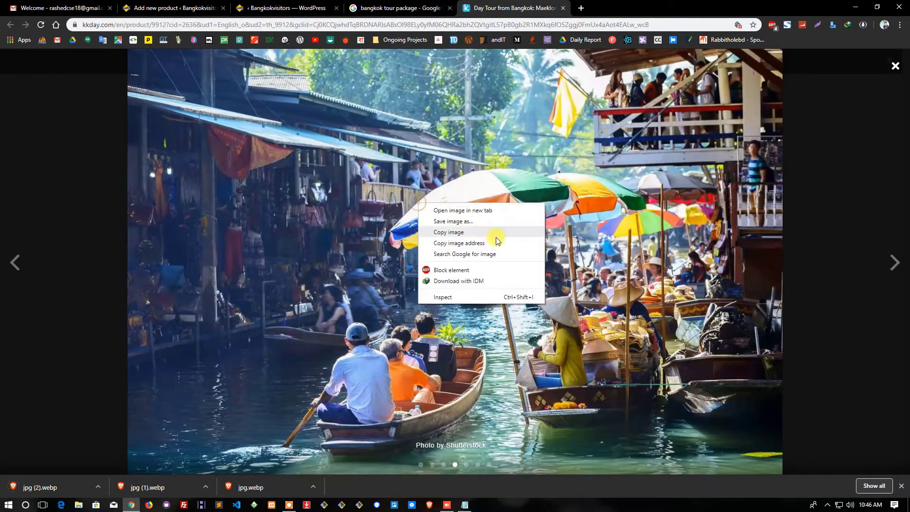
click(491, 230)
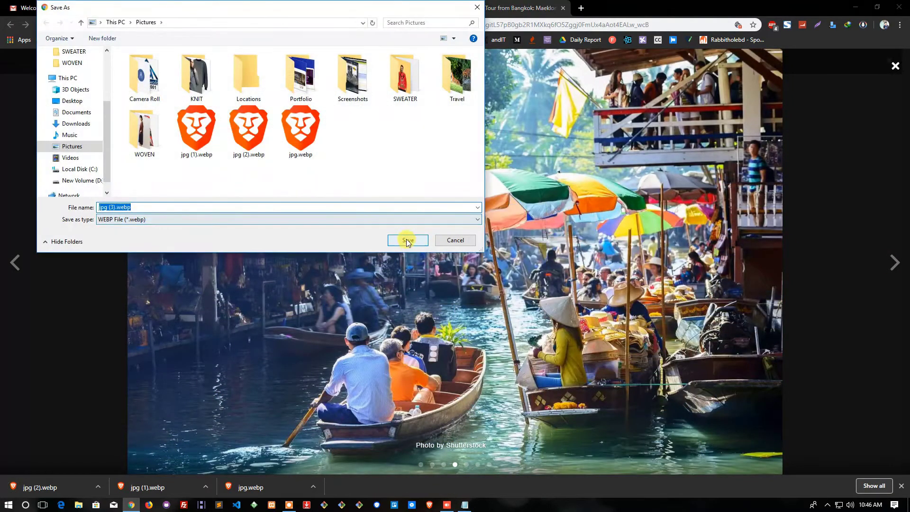
click(408, 241)
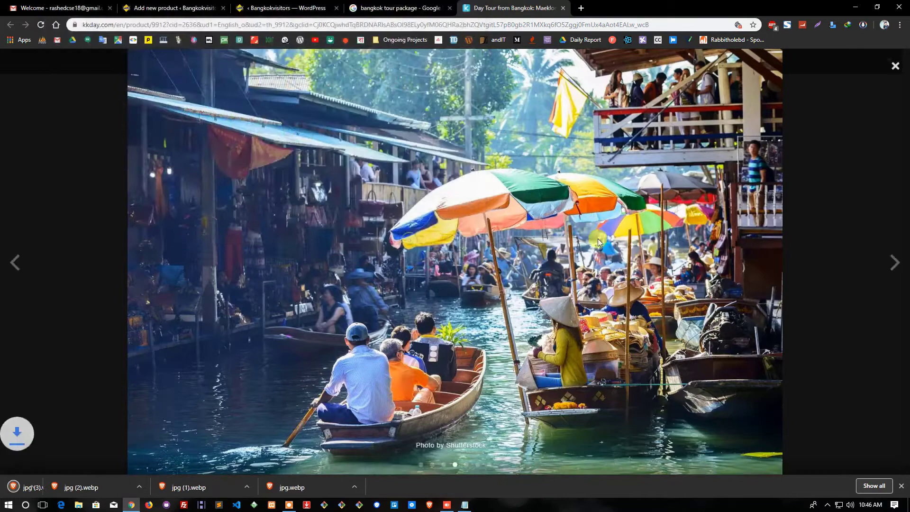
Save the fifth gallery photo, the golden Buddha shrine, to the Pictures folder and close the gallery
click(891, 259)
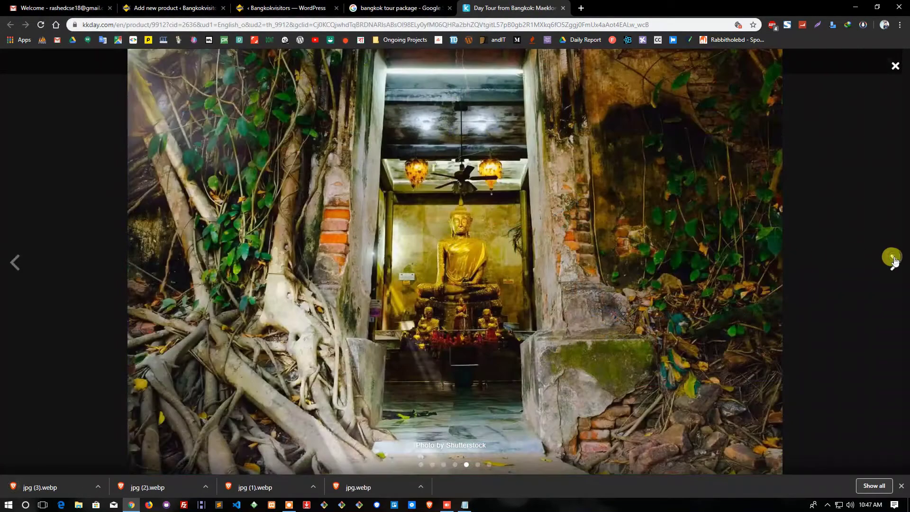
right_click(442, 238)
click(468, 260)
click(406, 241)
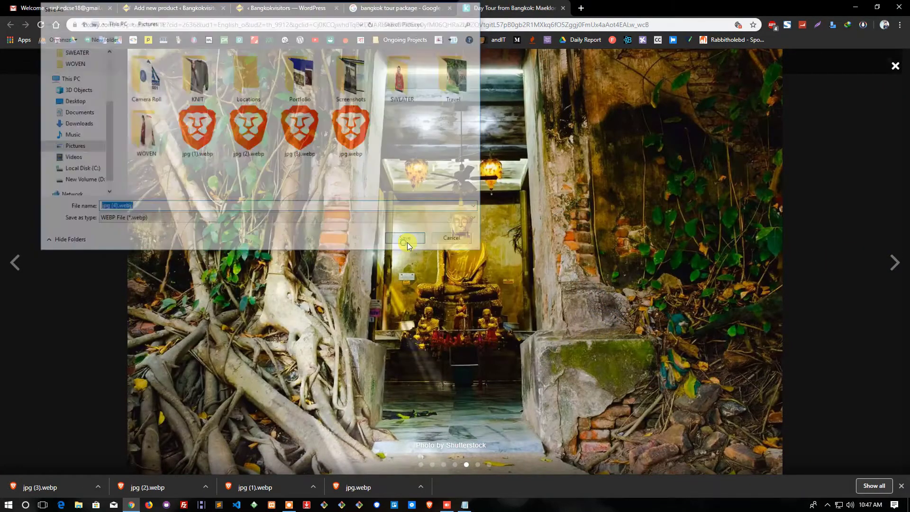
click(895, 66)
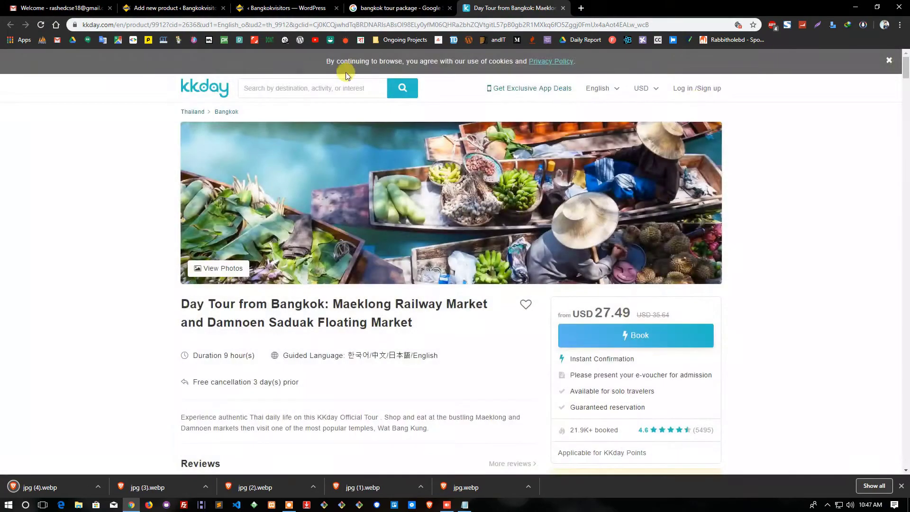
Reorder the browser tabs so Add new product sits beside the KKday tour page, and return to the tour page
click(265, 3)
click(181, 3)
drag(179, 2, 409, 2)
click(512, 8)
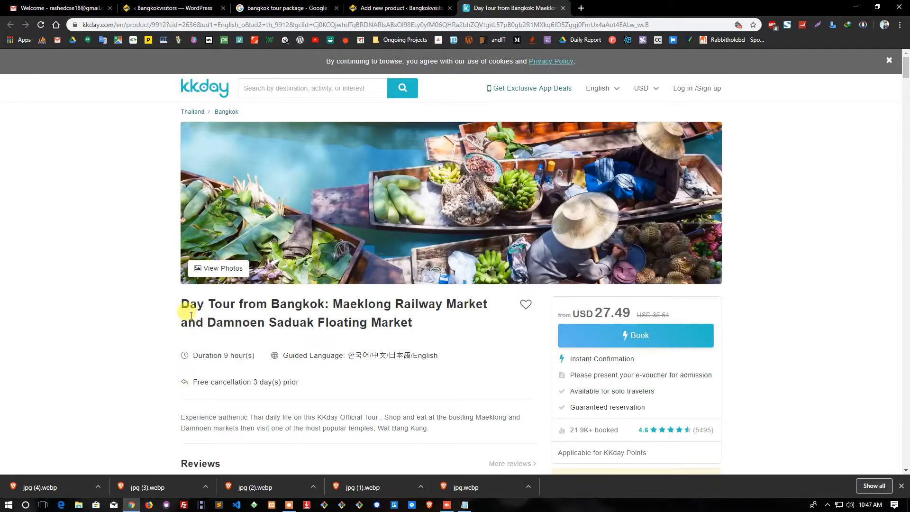
Copy the title "Day Tour from Bangkok: Maeklong Railway Market and Damnoen Saduak Floating Market" and return to the new product form
drag(183, 301, 397, 326)
right_click(397, 326)
click(408, 331)
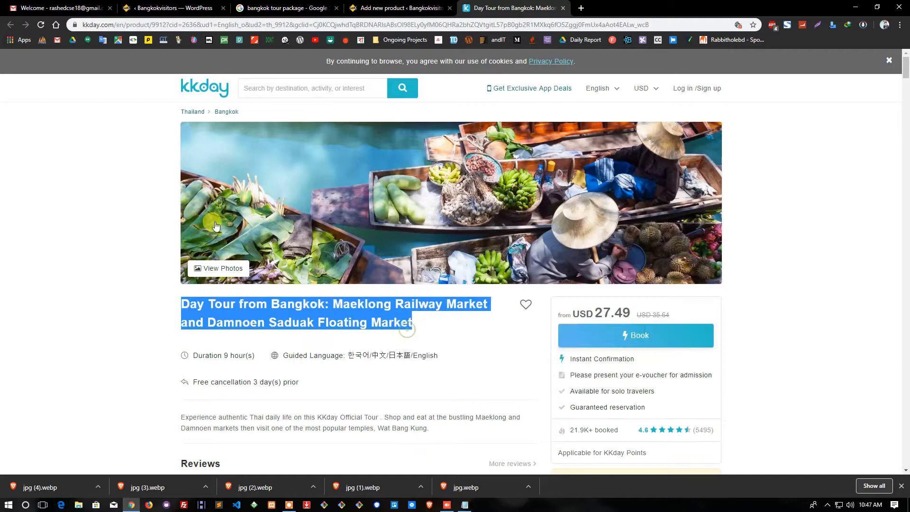
click(384, 7)
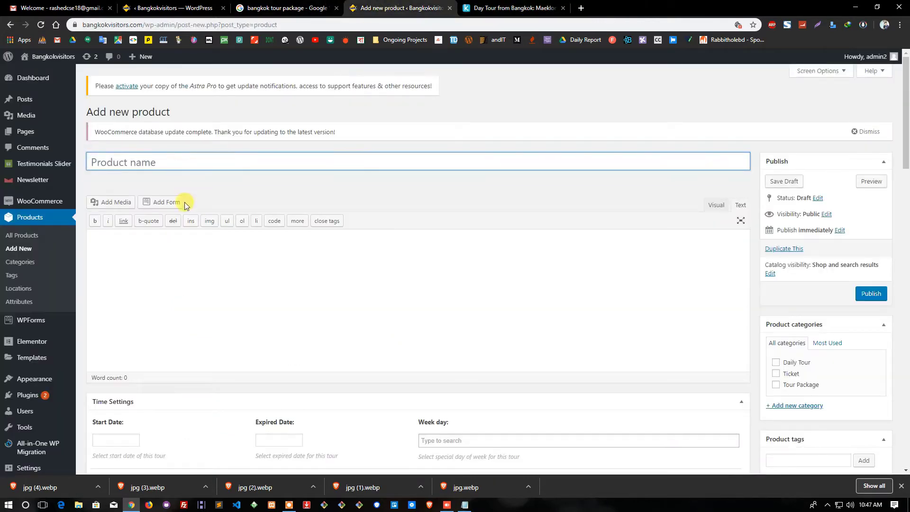
Insert the copied tour title as the product name and copy the KKday page's introductory paragraph into the product description
key(ctrl+v)
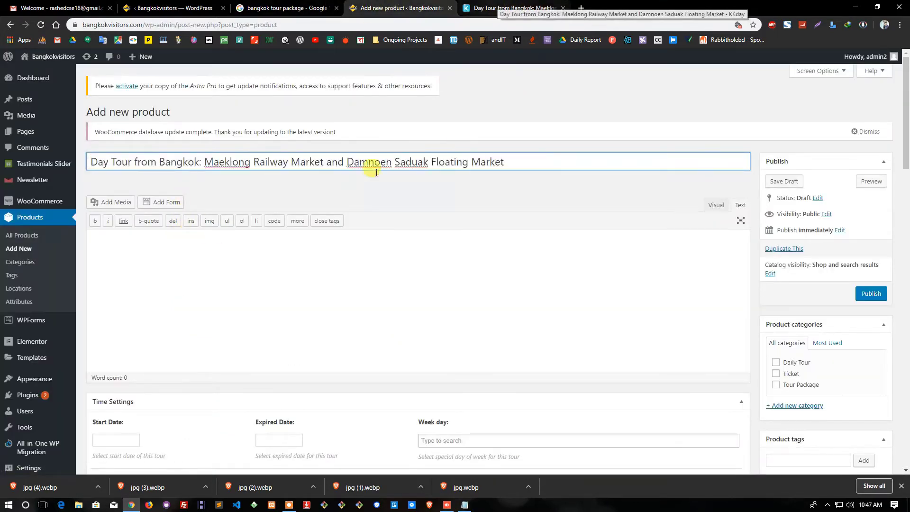
click(274, 285)
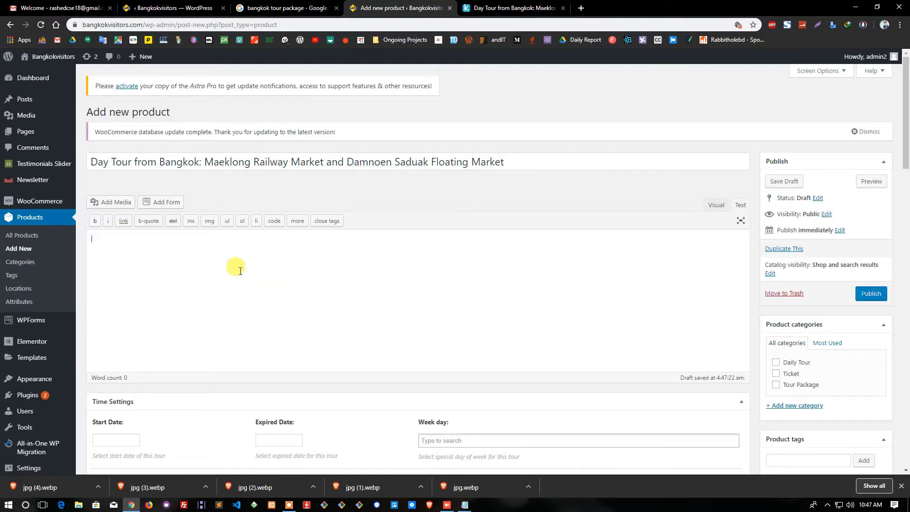
click(509, 8)
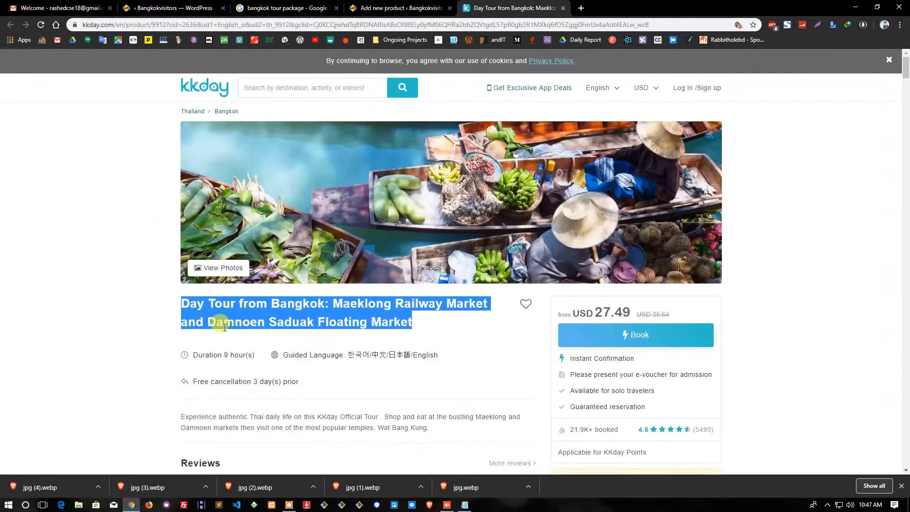
scroll(224, 327, down, 5)
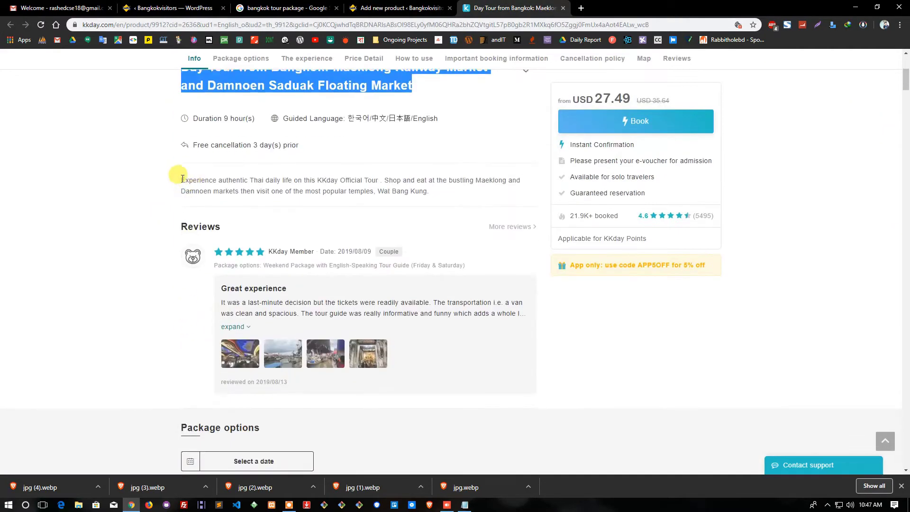
drag(182, 181, 443, 193)
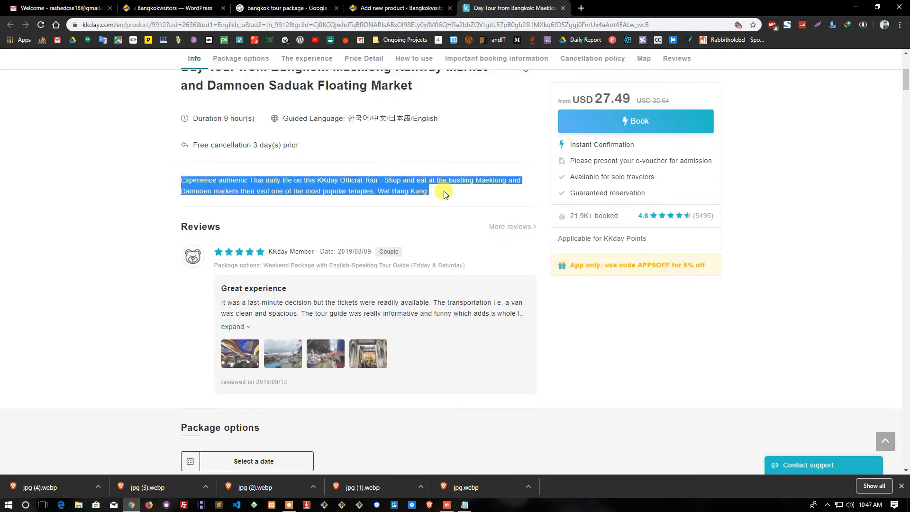
right_click(410, 189)
click(417, 192)
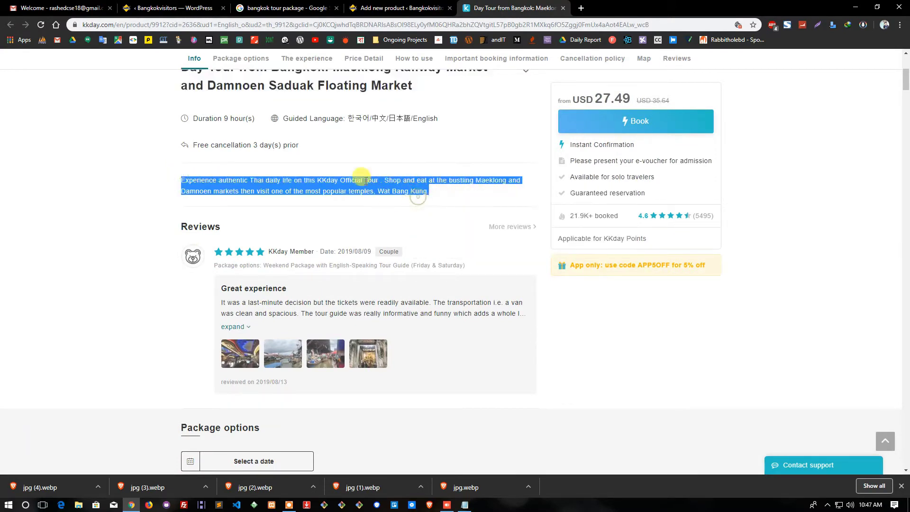
click(401, 8)
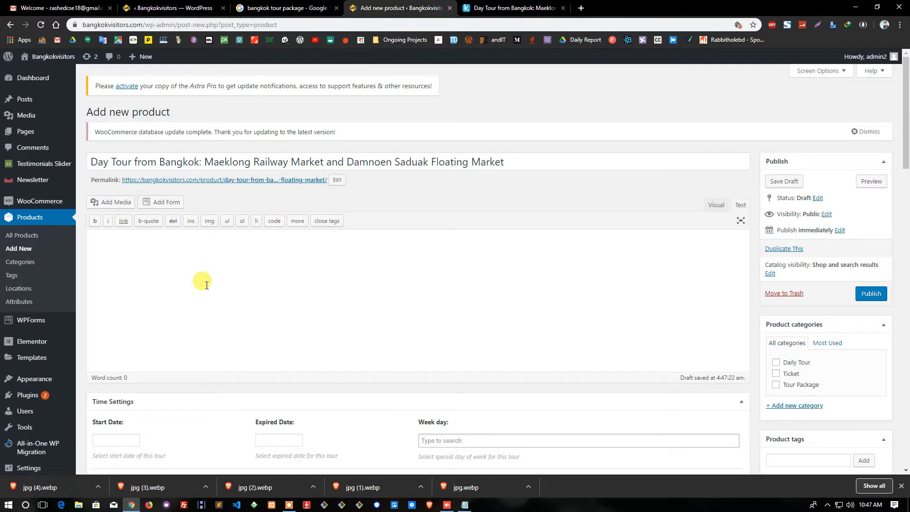
key(ctrl+v)
Set the tour's start date to 08/16/2019 in the time settings
scroll(204, 285, down, 2)
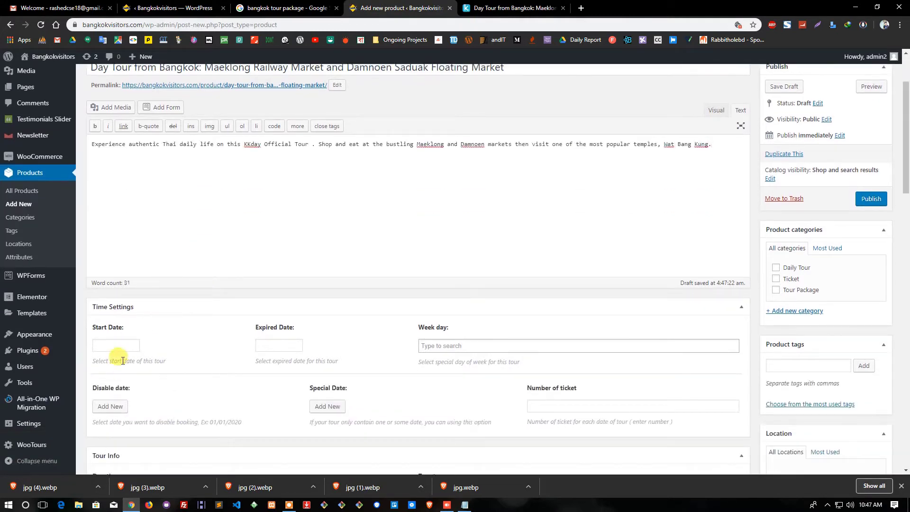
click(118, 345)
click(165, 418)
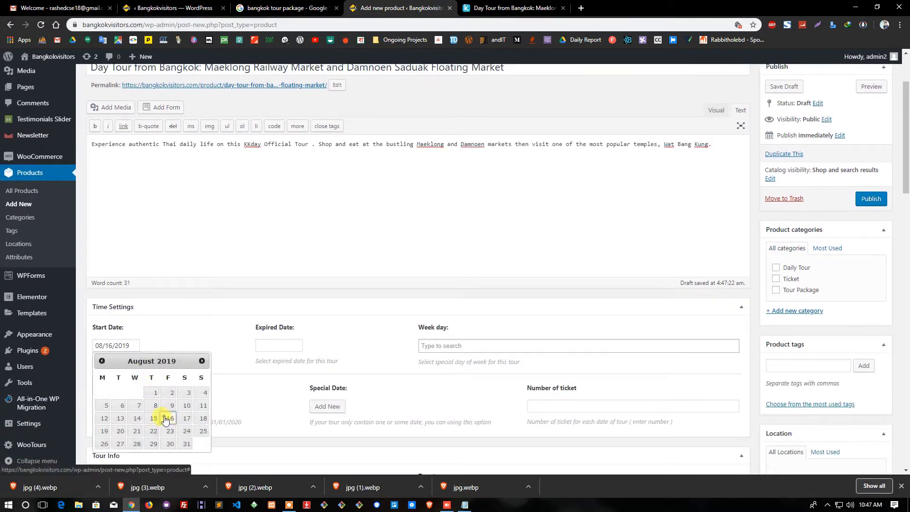
Set the tour's expired date to 09/30/2021 in the time settings
click(270, 347)
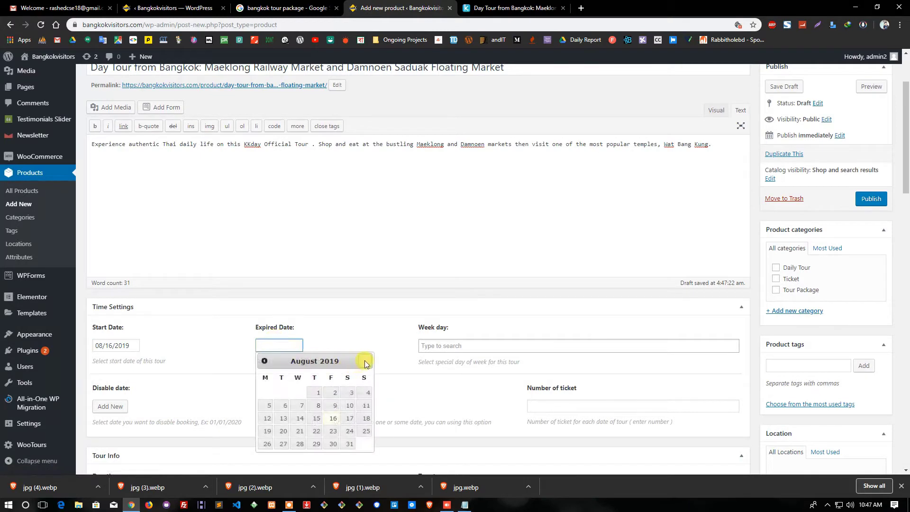
double_click(365, 362)
triple_click(365, 362)
triple_click(366, 362)
double_click(365, 361)
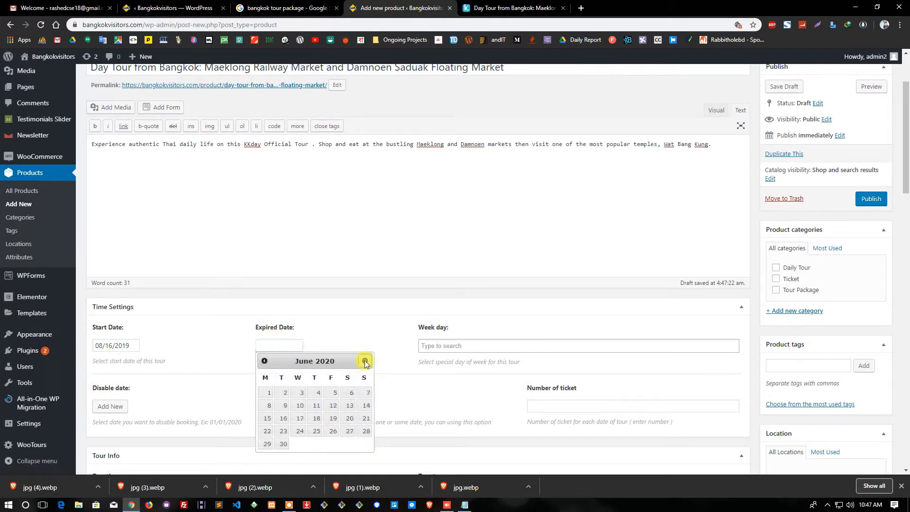
triple_click(365, 362)
triple_click(365, 361)
double_click(365, 362)
triple_click(366, 361)
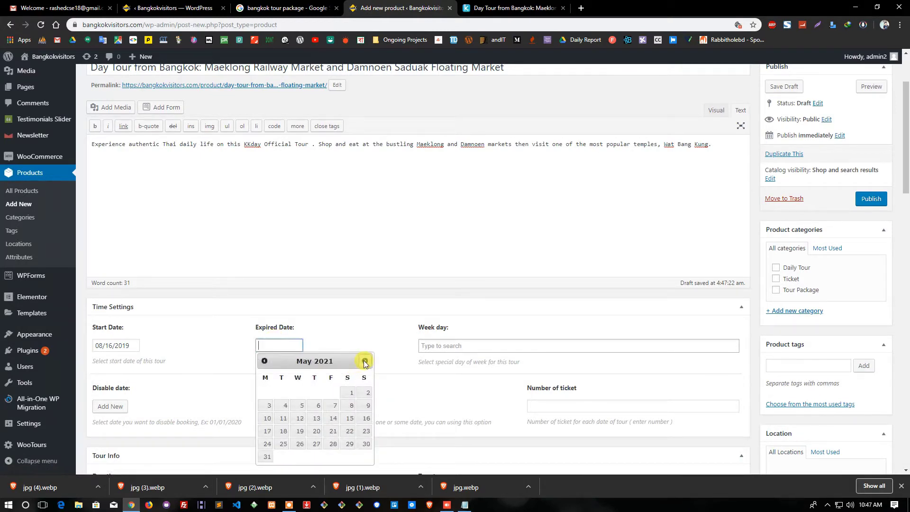
click(366, 362)
triple_click(365, 362)
click(316, 443)
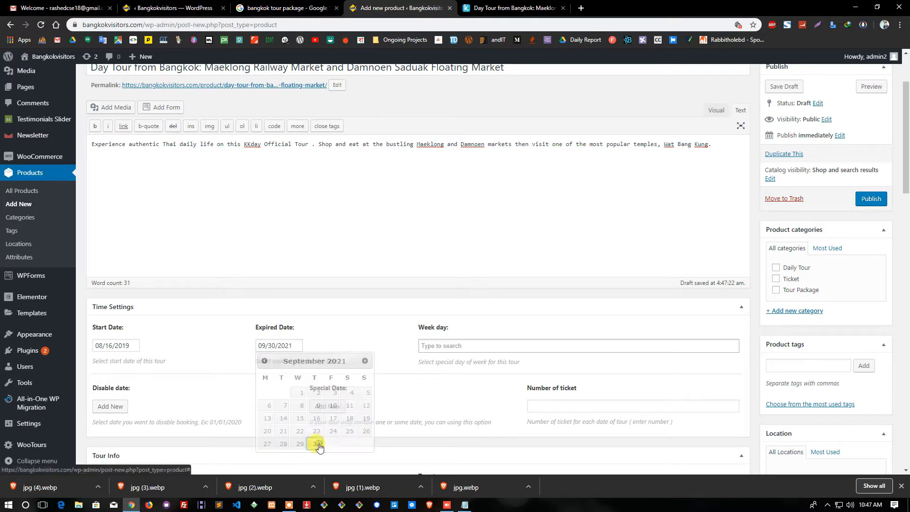
Add all seven week days, Monday through Sunday, as the available days for this tour
click(483, 349)
click(461, 362)
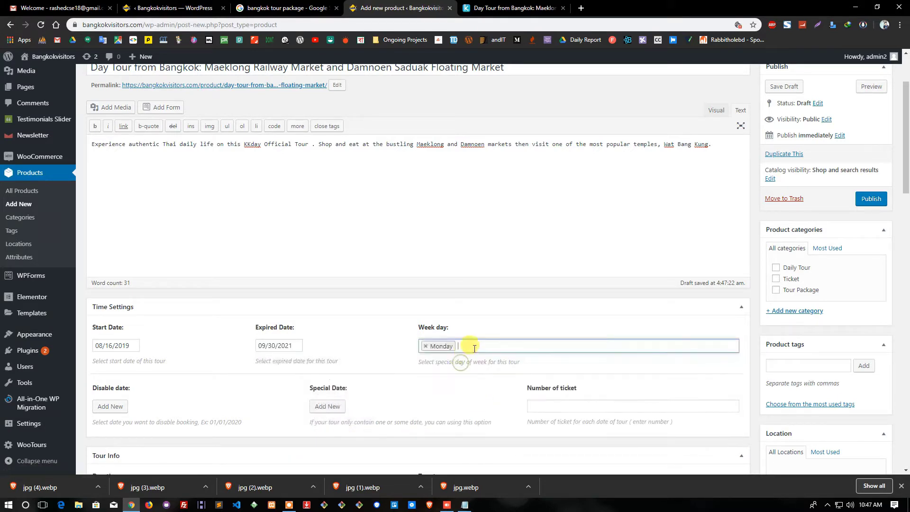
click(473, 348)
click(463, 364)
click(506, 348)
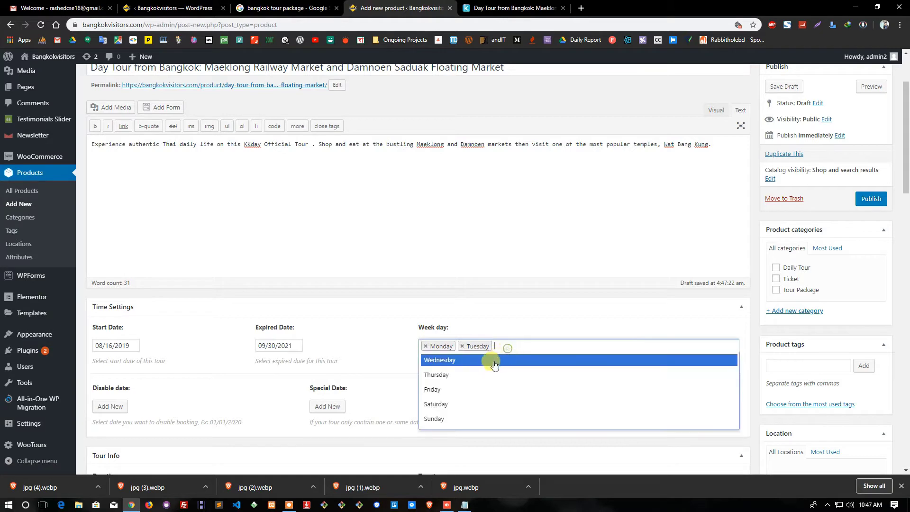
click(494, 363)
click(551, 345)
click(547, 358)
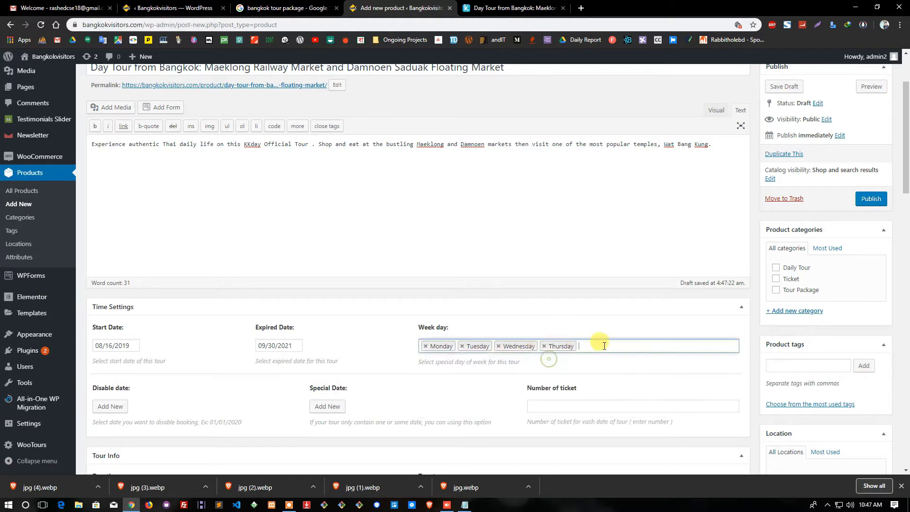
click(604, 345)
click(583, 362)
click(623, 347)
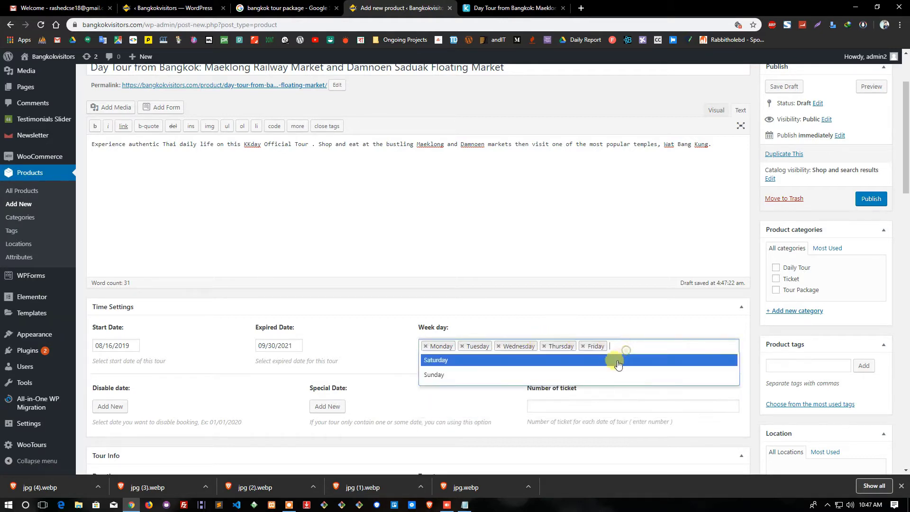
click(617, 362)
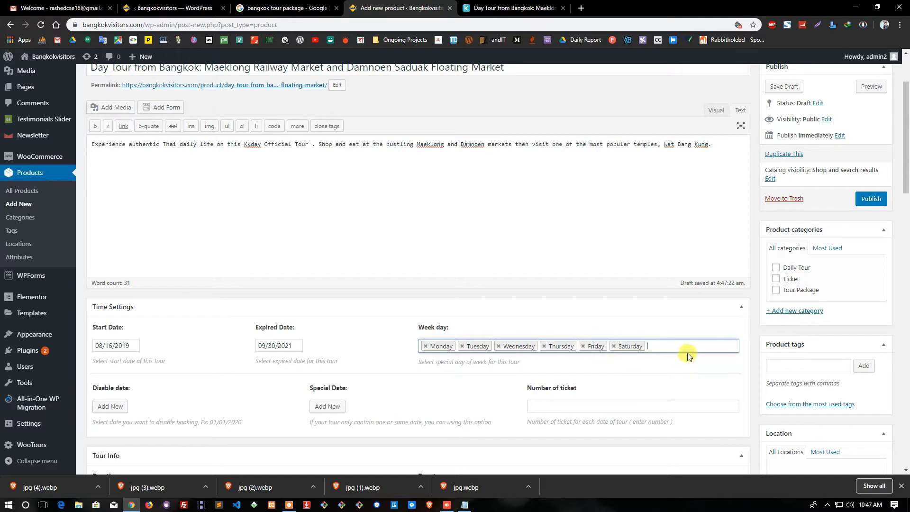
click(688, 348)
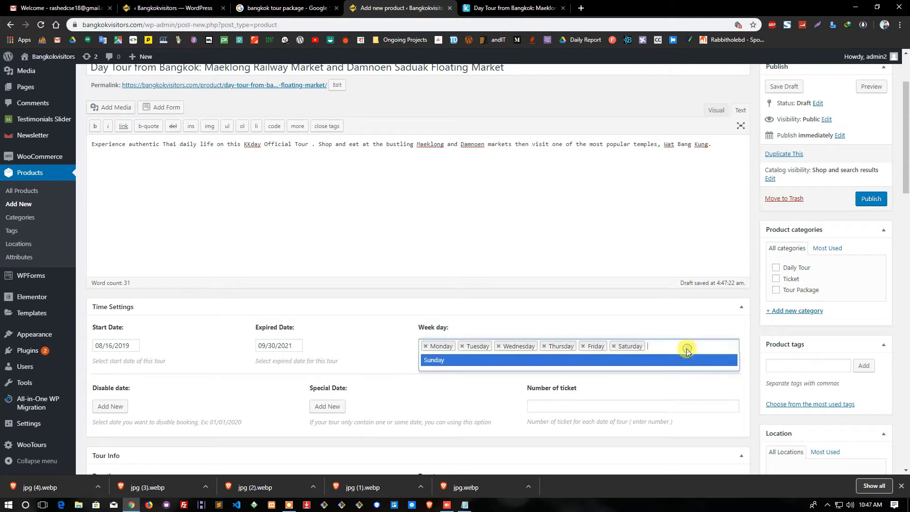
click(645, 362)
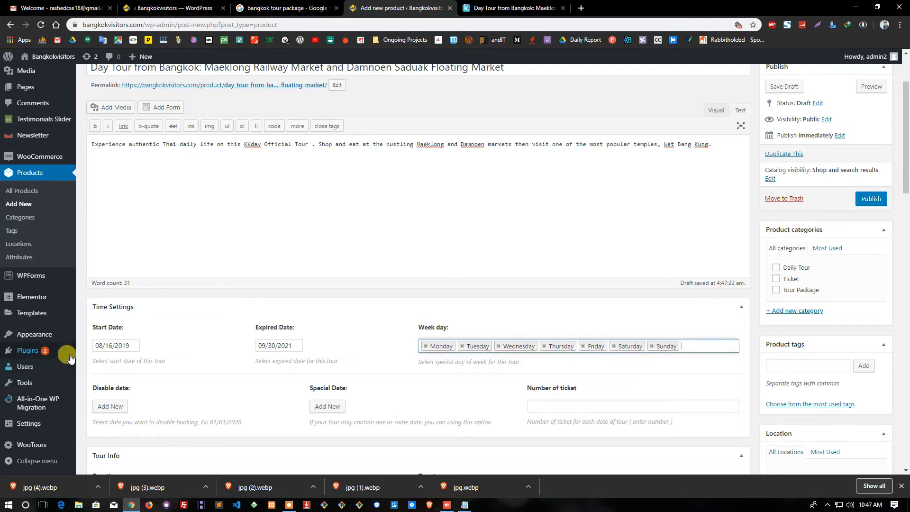
Set the number of tickets for each tour date to 5000
scroll(56, 360, down, 2)
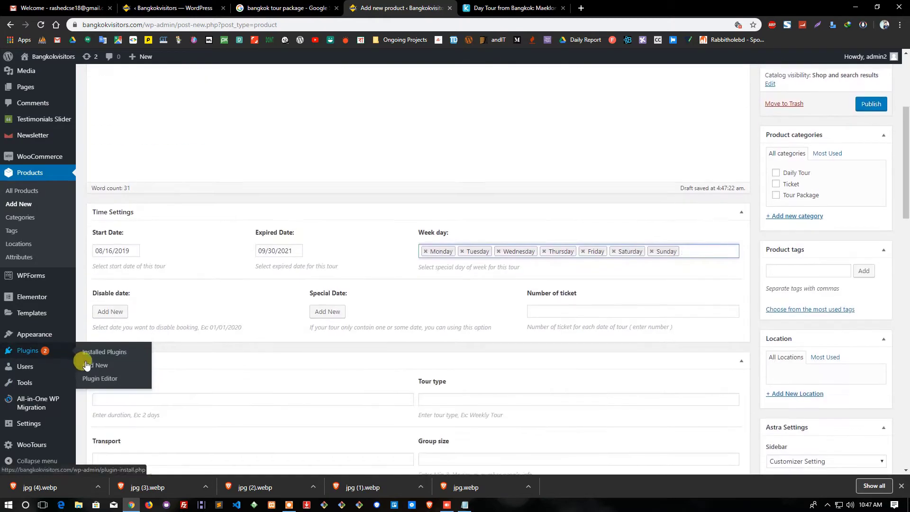
click(542, 313)
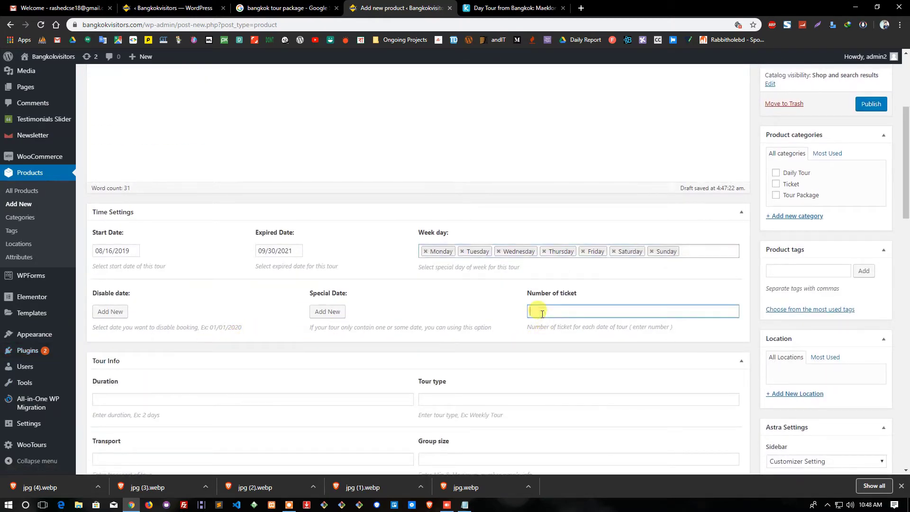
Fill in the tour info with duration 1 Day, tour type Daily Tour, transport Boat and group size 20
scroll(315, 228, down, 3)
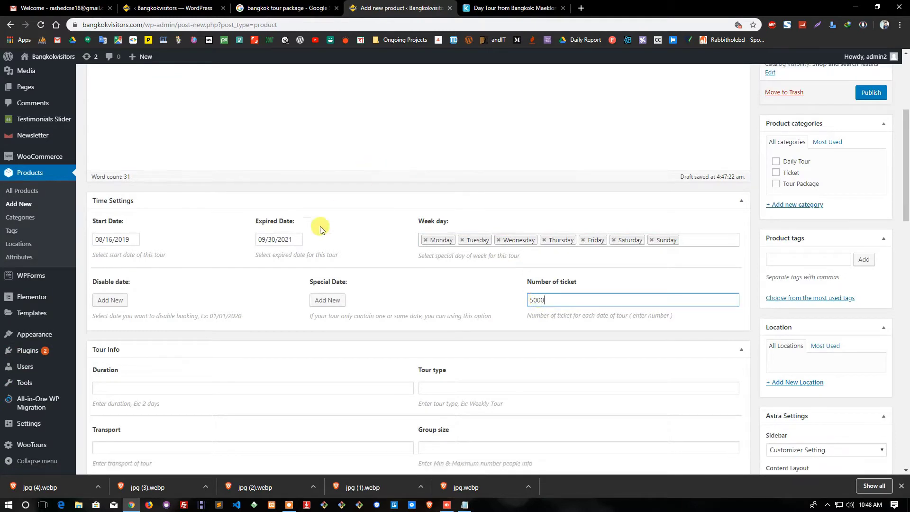
click(114, 258)
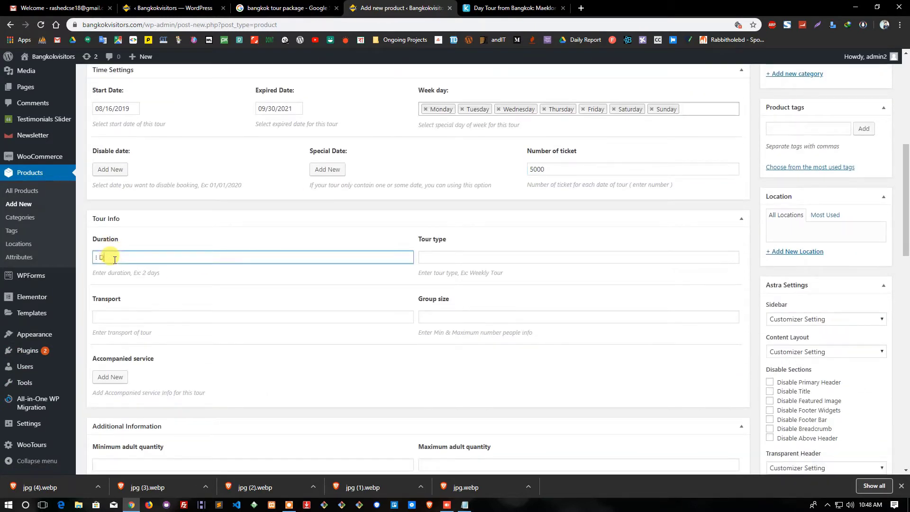
key(Tab)
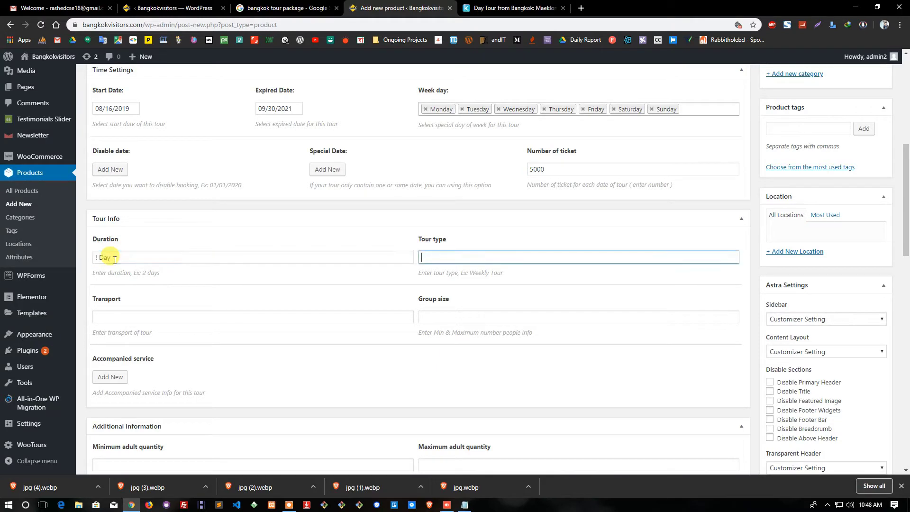
click(97, 258)
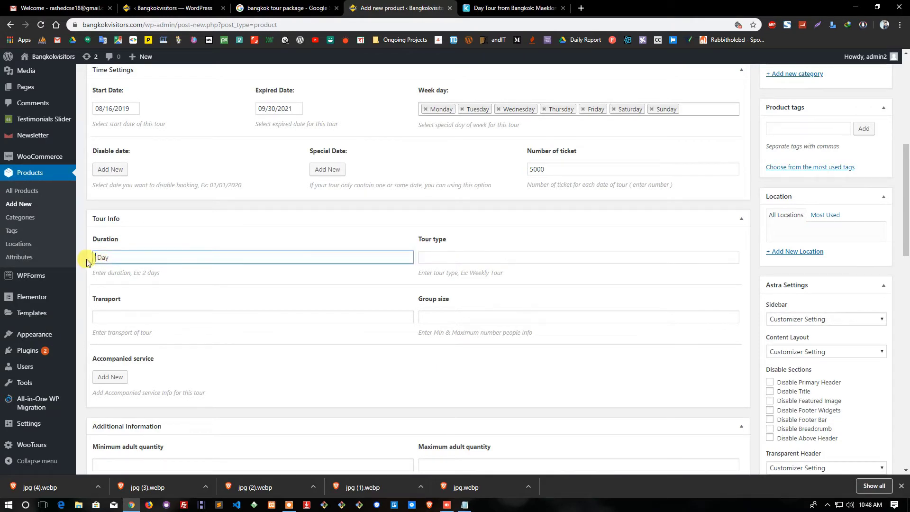
key(Tab)
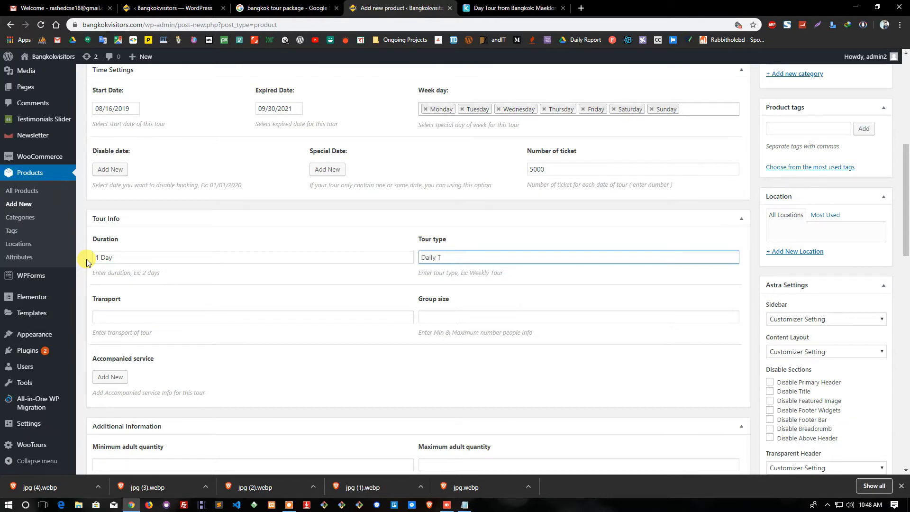
key(Tab)
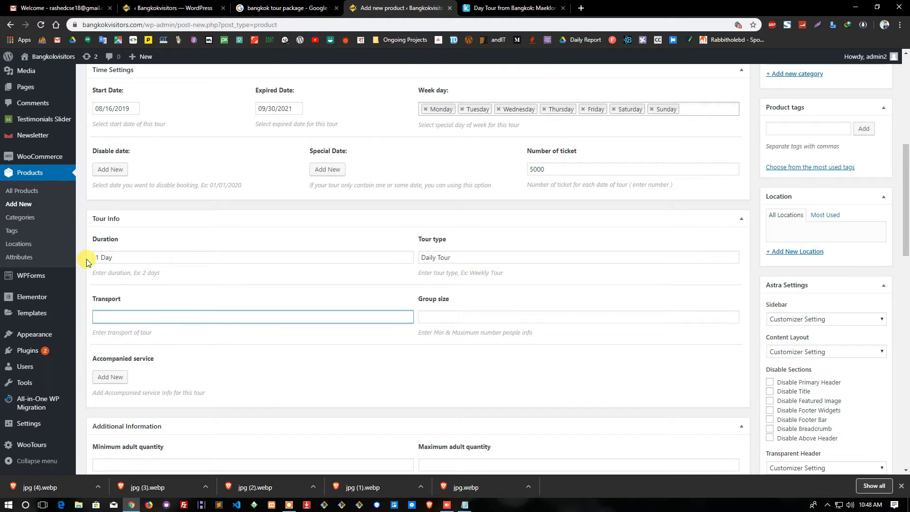
text(Boat)
key(Tab)
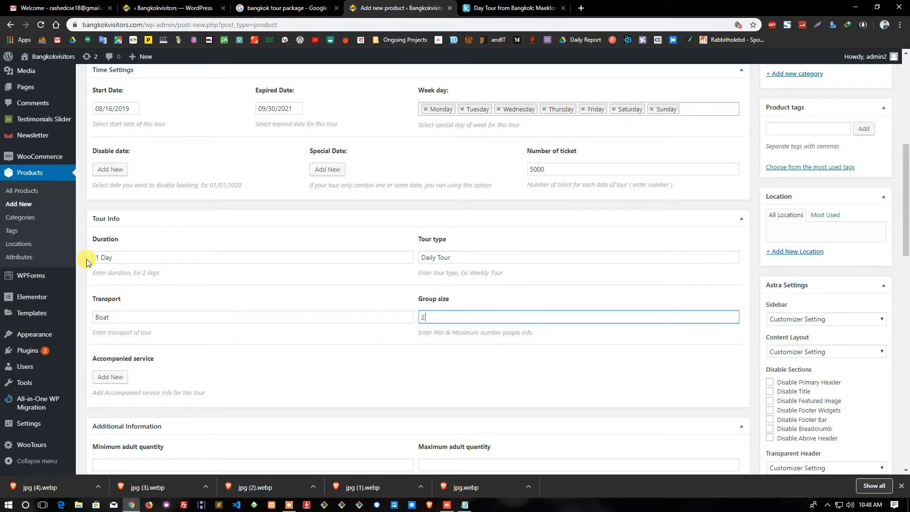
Set the minimum adult quantity to 1 and the maximum adult quantity to 20
scroll(24, 232, down, 4)
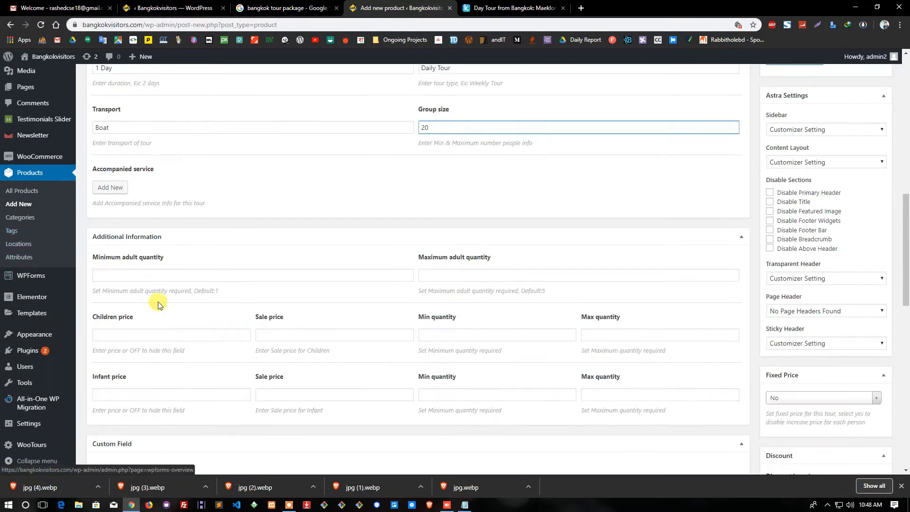
click(148, 275)
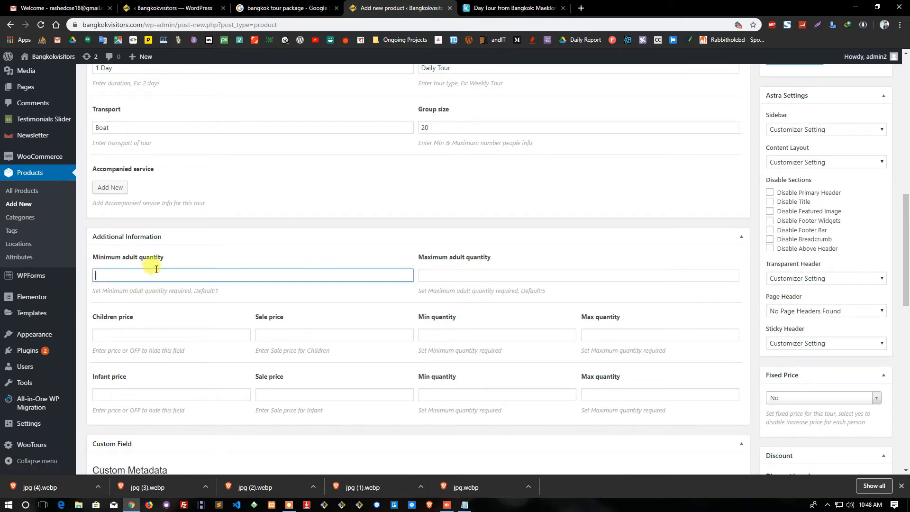
text(1)
click(429, 274)
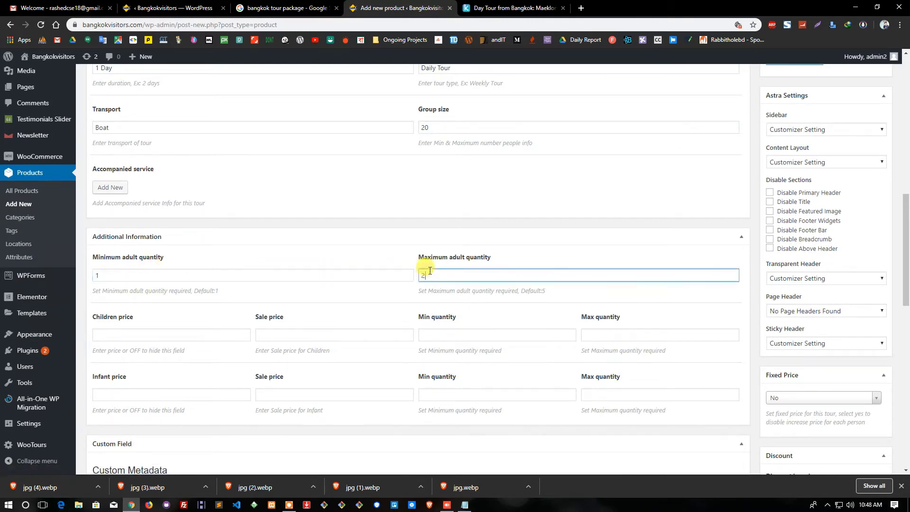
text(20)
Assign the product to the Daily Tour category and set its regular price to 5000 baht
scroll(142, 260, down, 2)
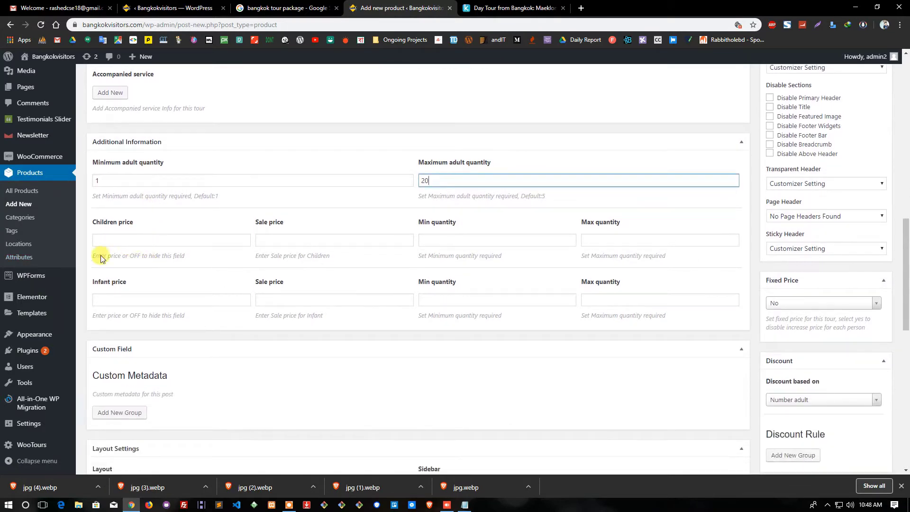
click(137, 239)
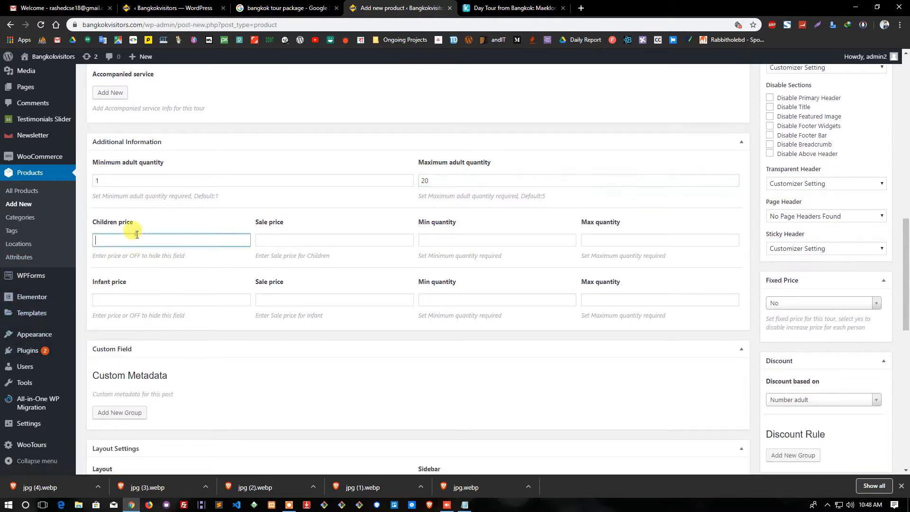
scroll(137, 237, down, 3)
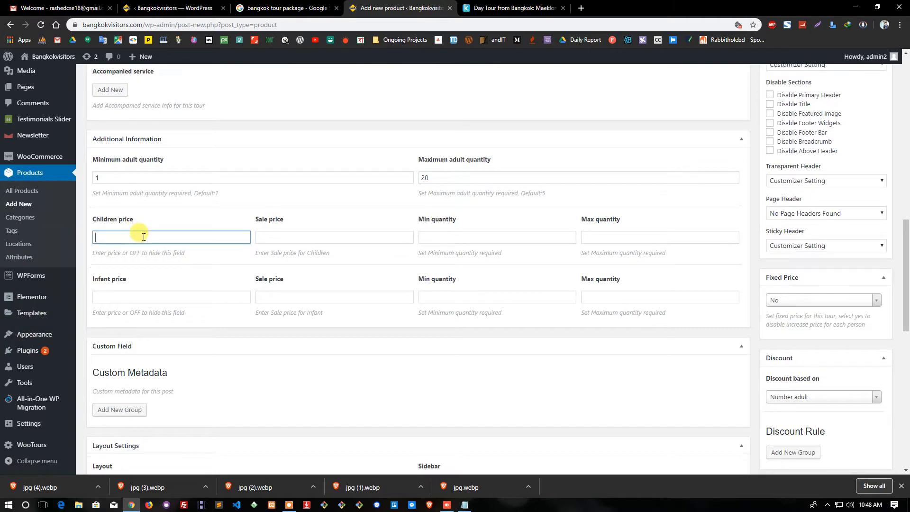
scroll(144, 241, down, 3)
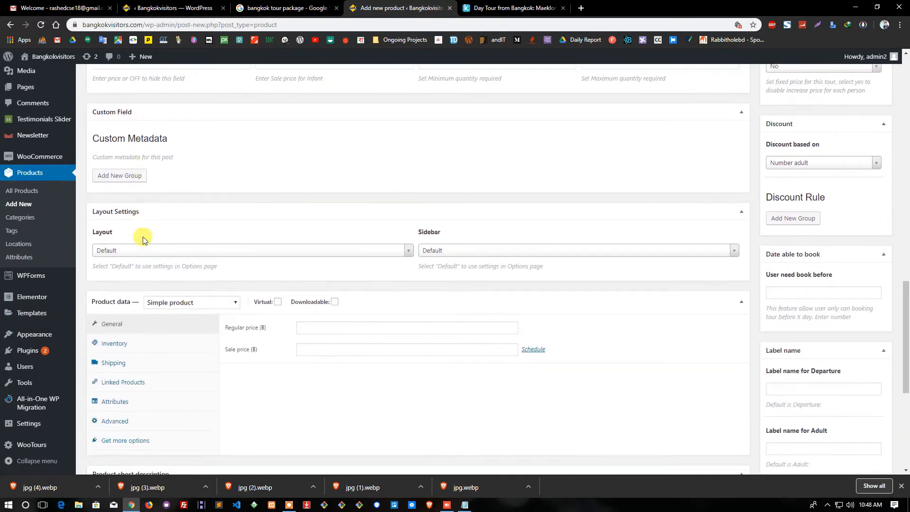
scroll(379, 216, up, 4)
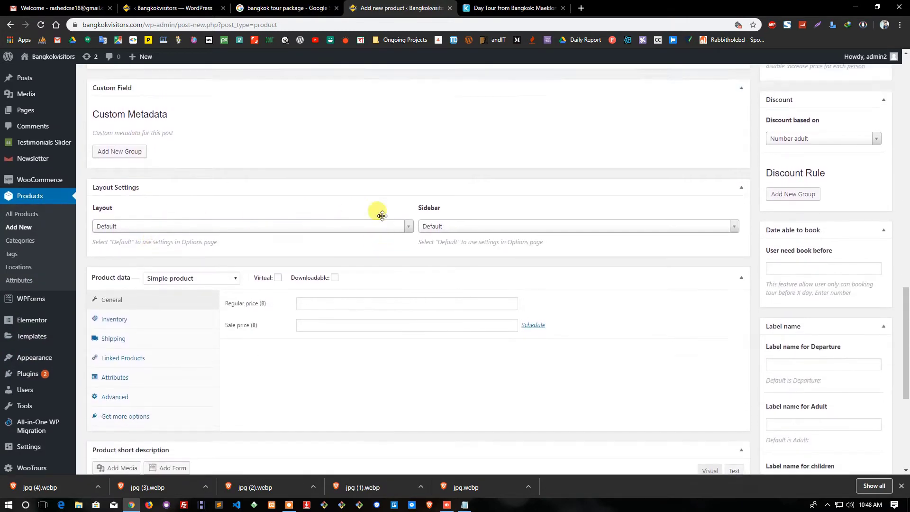
scroll(772, 219, up, 5)
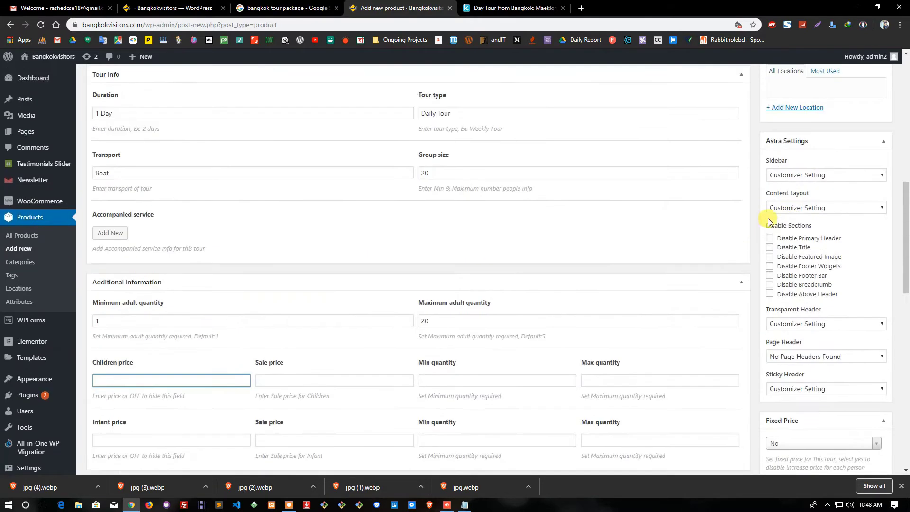
scroll(824, 213, up, 7)
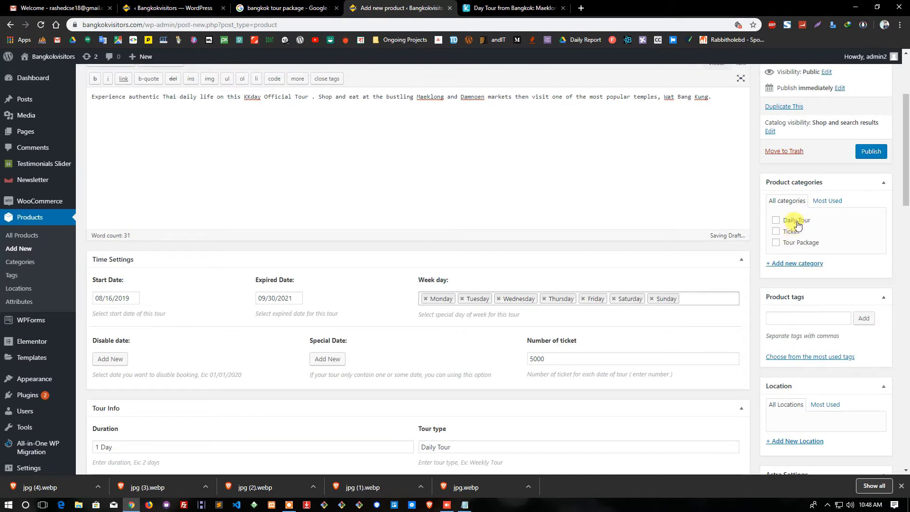
scroll(577, 238, down, 19)
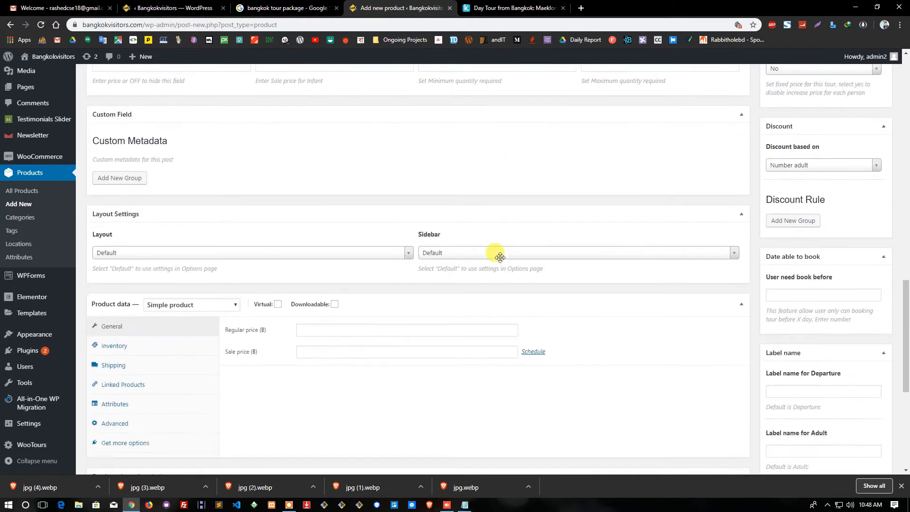
click(331, 234)
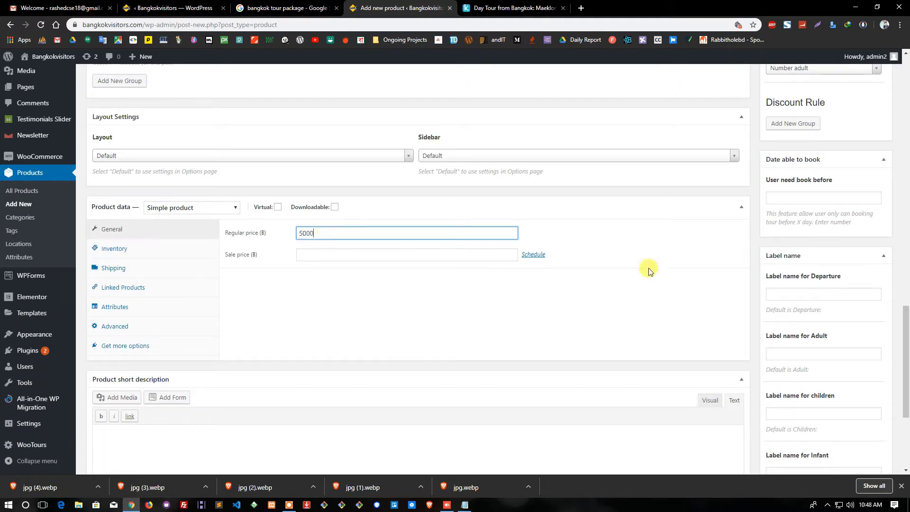
Open the image selection dialog for setting the product's main image
scroll(810, 283, down, 4)
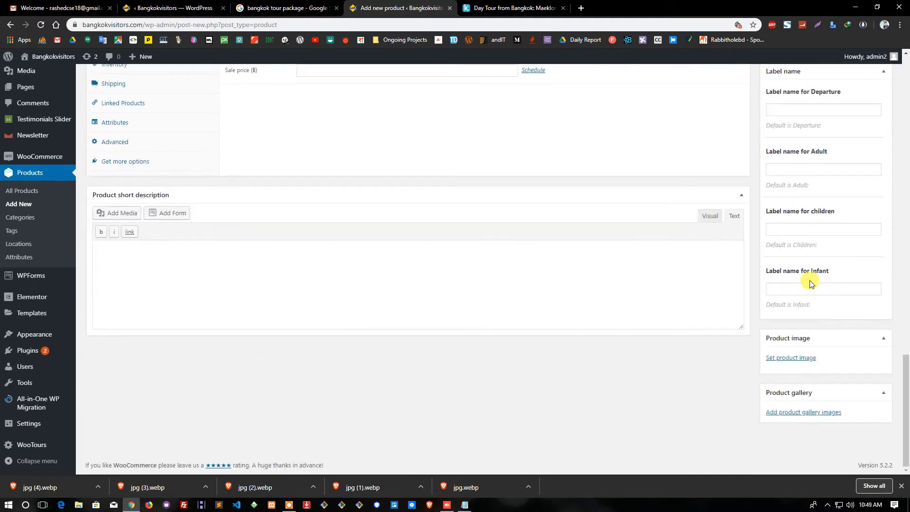
click(789, 357)
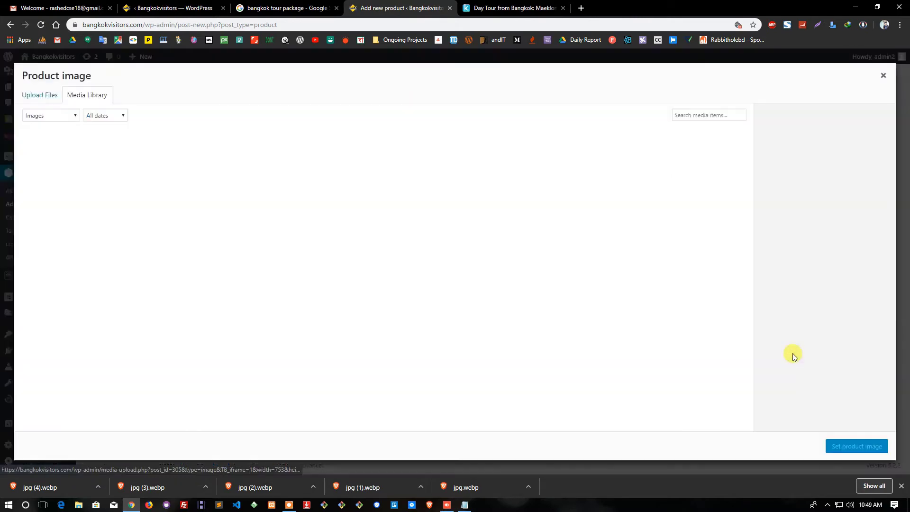
click(28, 97)
click(453, 252)
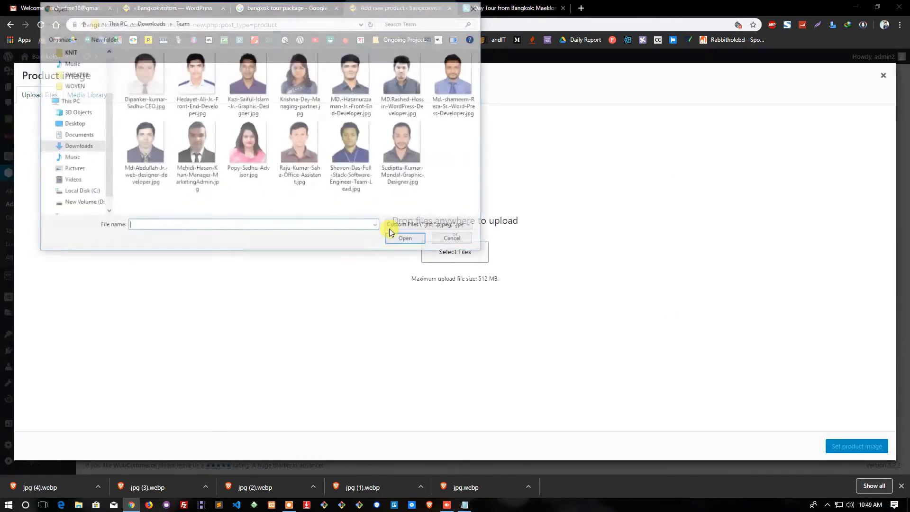
click(76, 169)
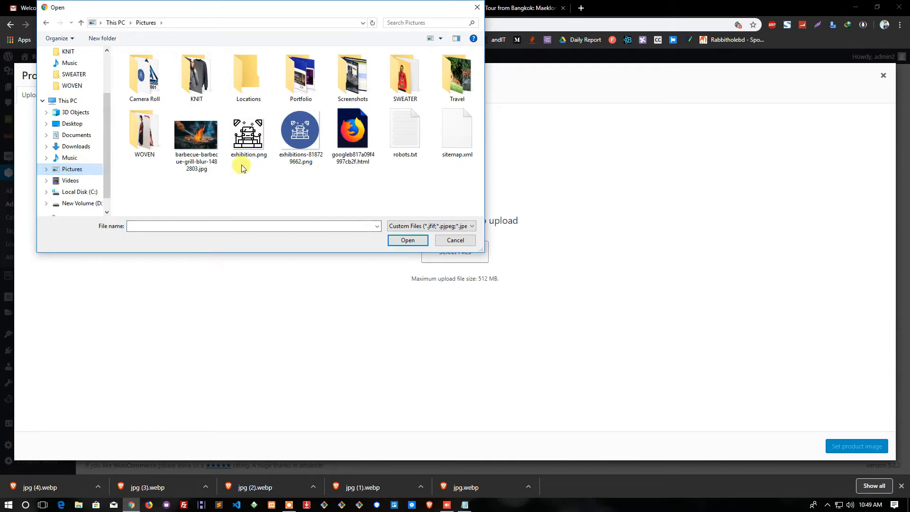
click(410, 226)
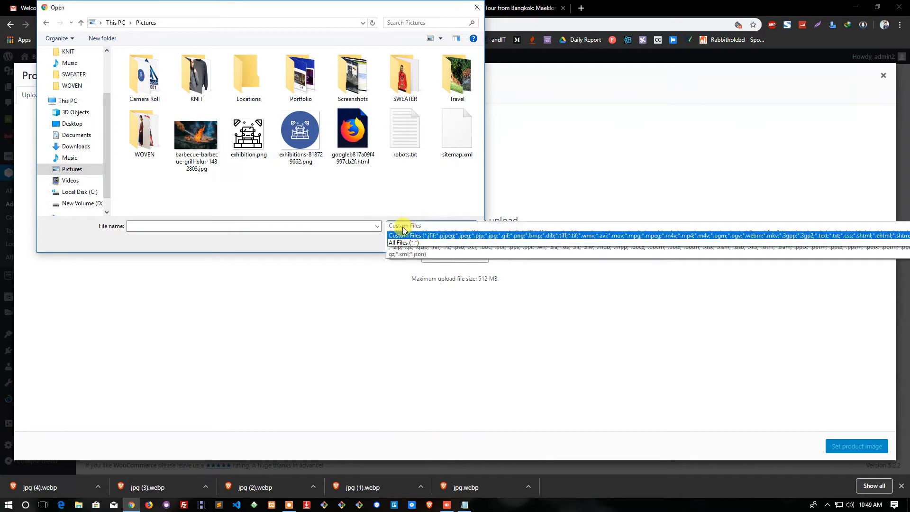
click(402, 238)
scroll(341, 184, down, 1)
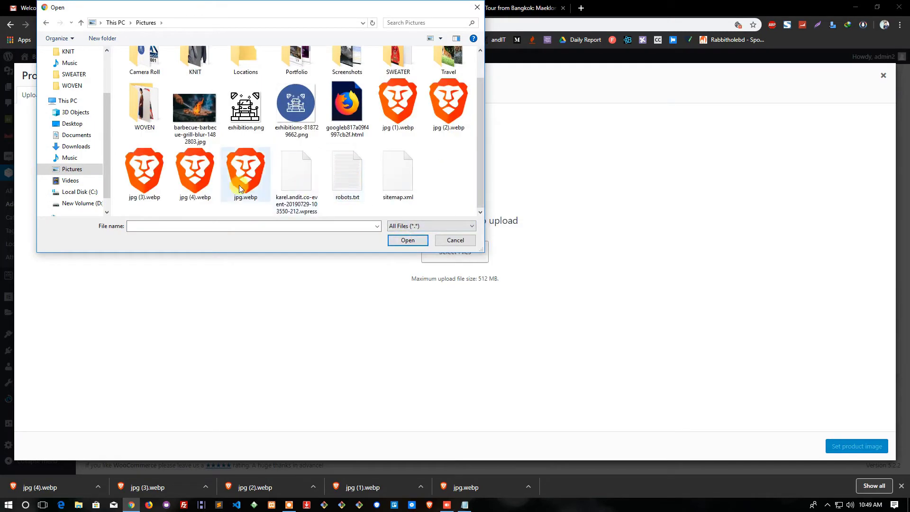
click(454, 240)
Set the floating-market photo of a boat food vendor from the media library as the product image
click(84, 95)
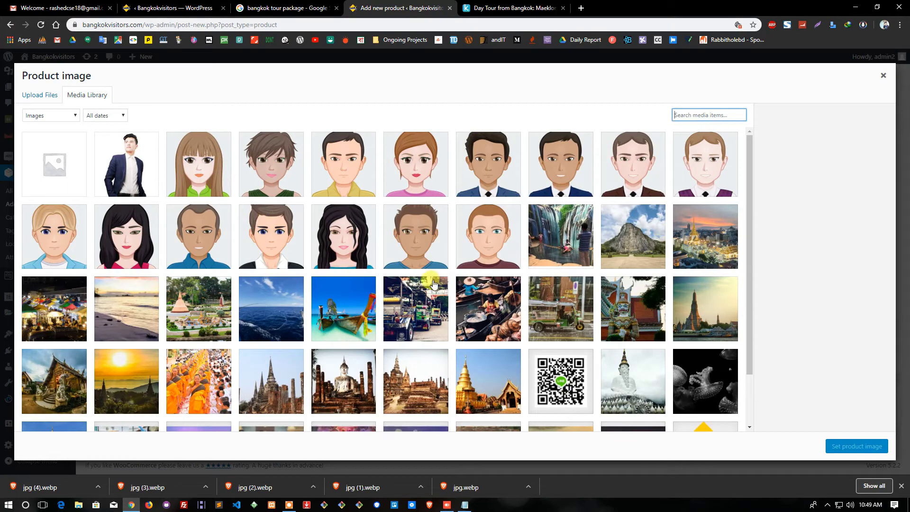
scroll(433, 284, down, 1)
scroll(316, 280, down, 1)
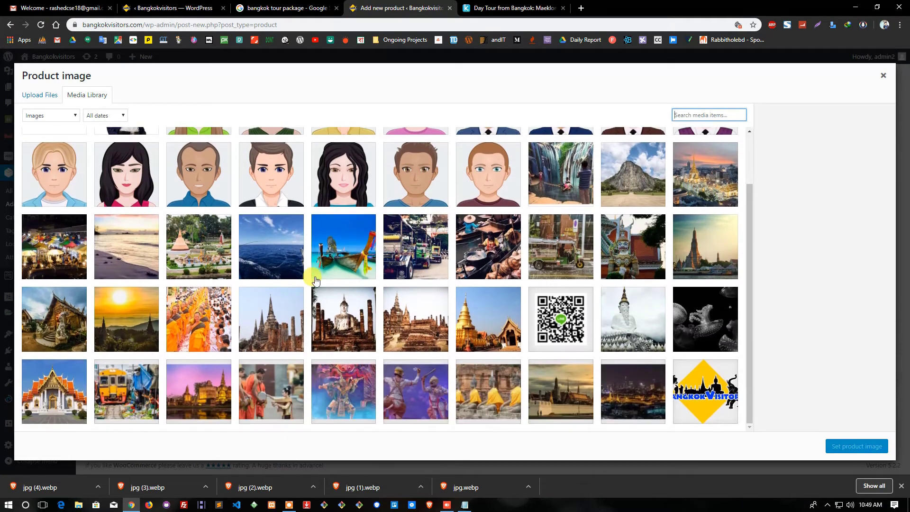
scroll(316, 281, up, 1)
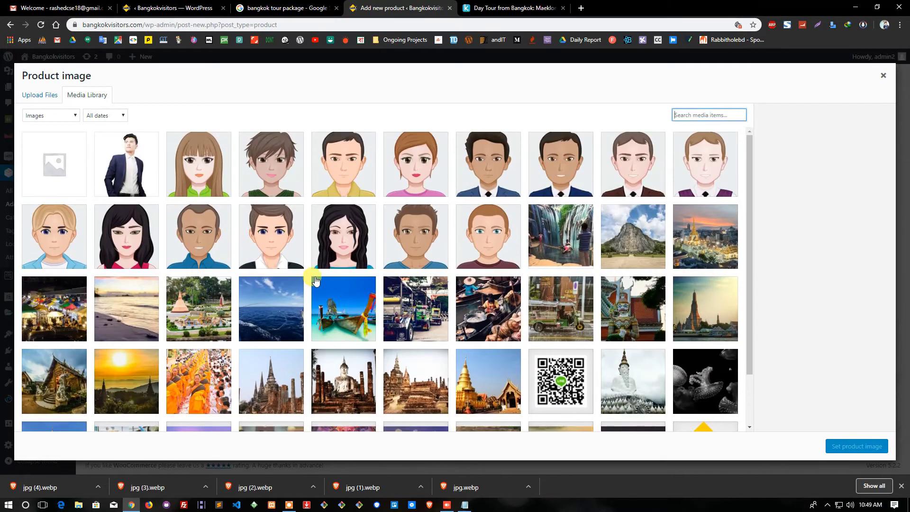
click(474, 306)
click(842, 446)
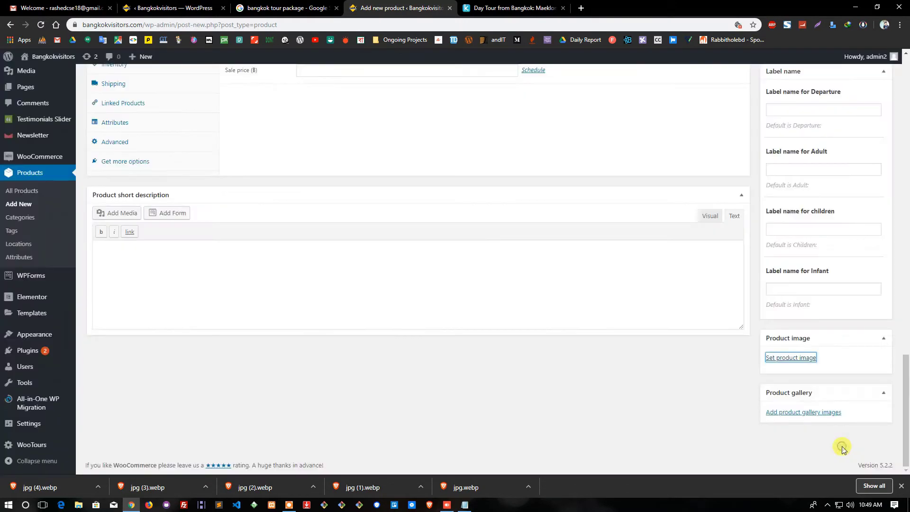
Add the parked tuk-tuks photo pexels-photo-2519791.jpeg from the media library to the product gallery
scroll(720, 361, down, 2)
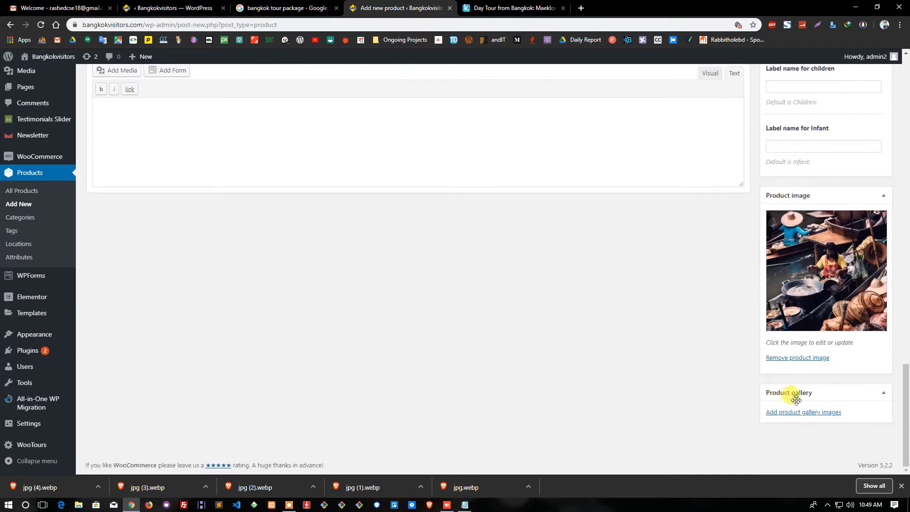
click(802, 412)
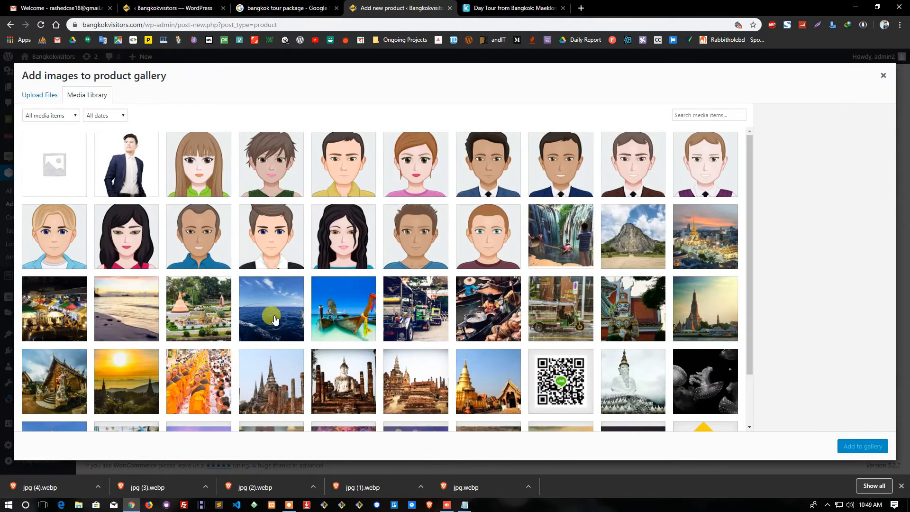
click(275, 320)
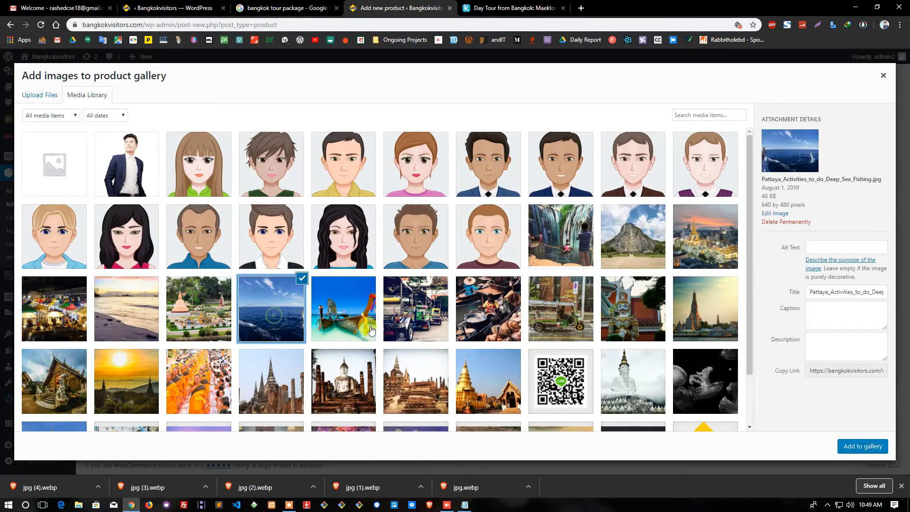
click(319, 313)
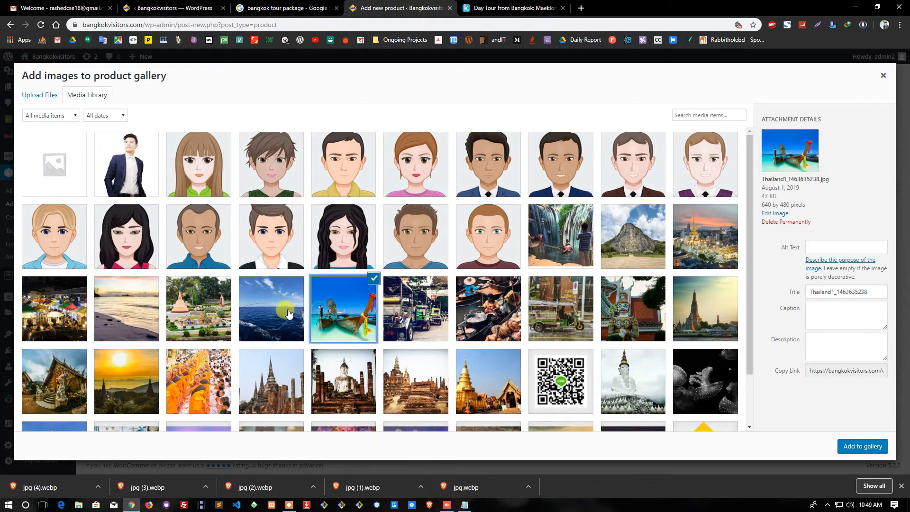
click(432, 326)
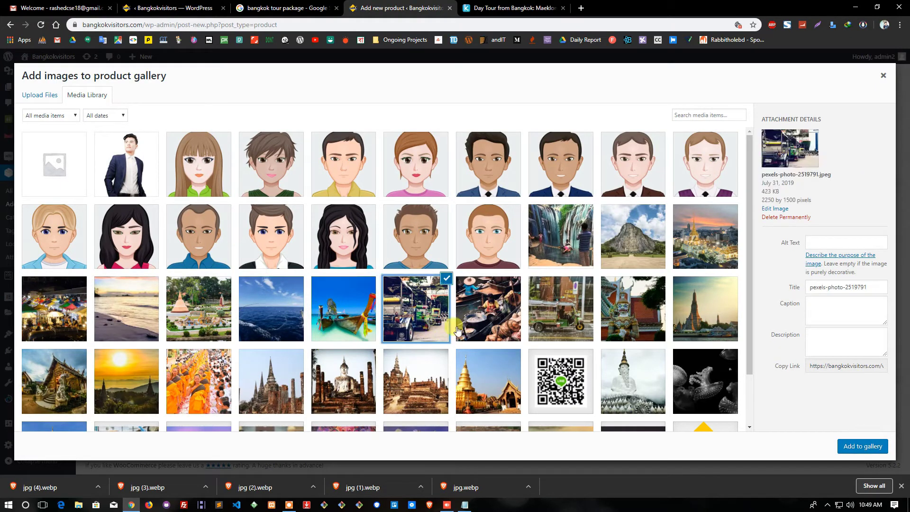
click(857, 447)
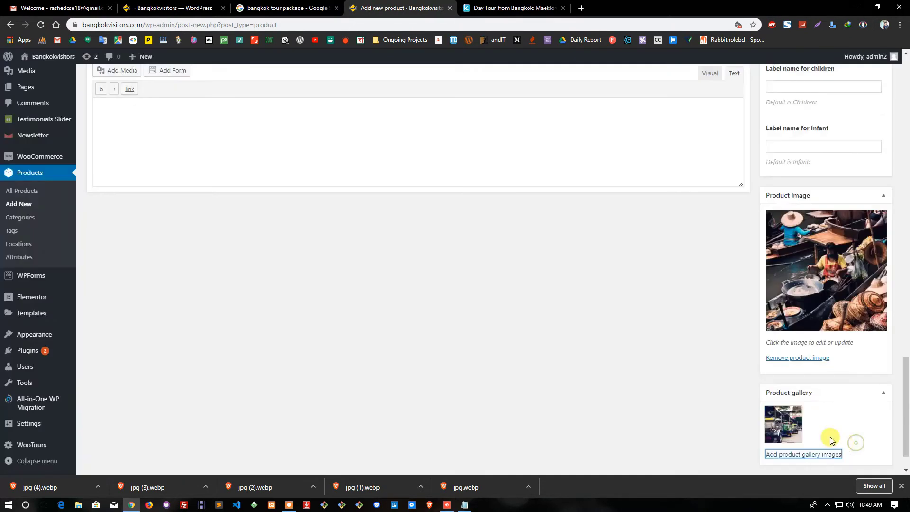
Add the single green tuk-tuk photo pexels-photo-1682752.jpeg to the product gallery as a further image
click(809, 455)
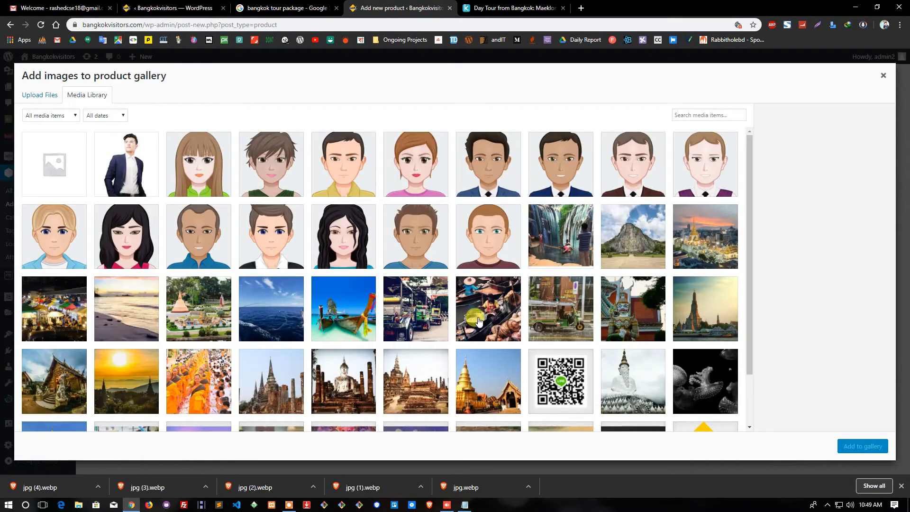
click(557, 317)
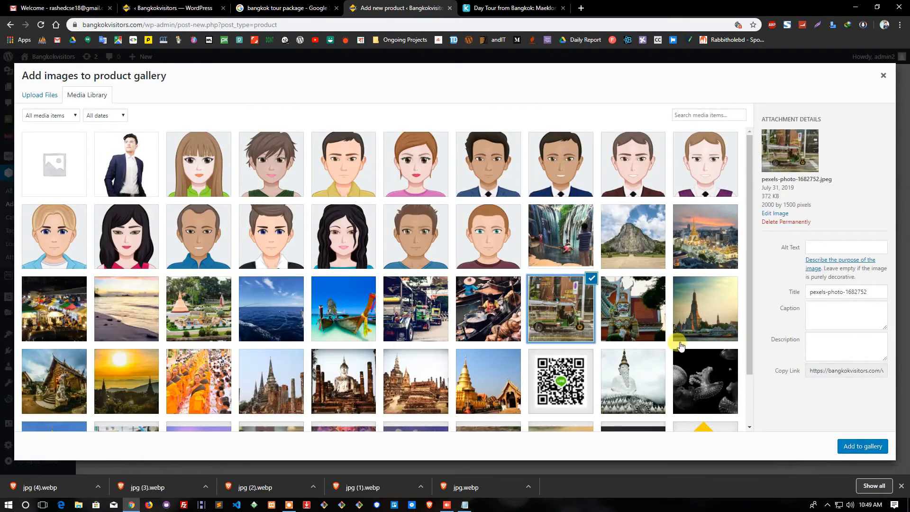
click(851, 453)
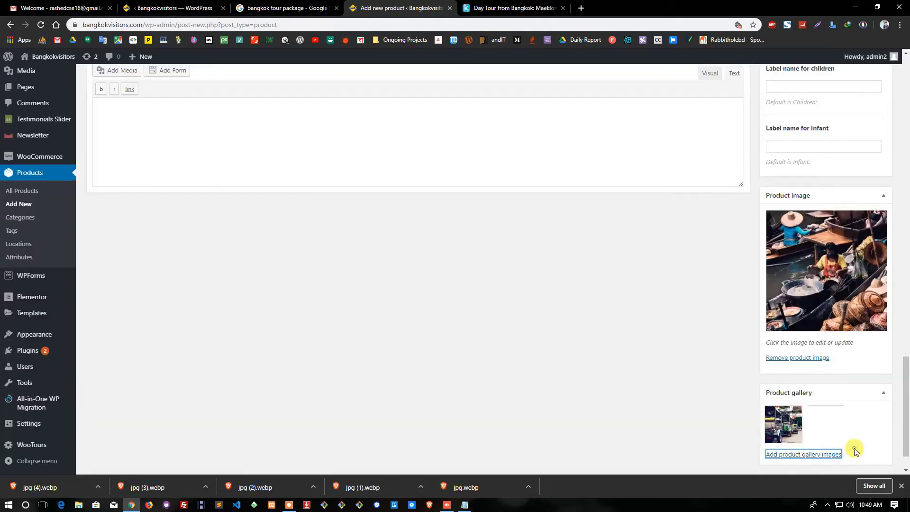
Publish the new tour product
scroll(737, 278, up, 5)
scroll(830, 259, up, 15)
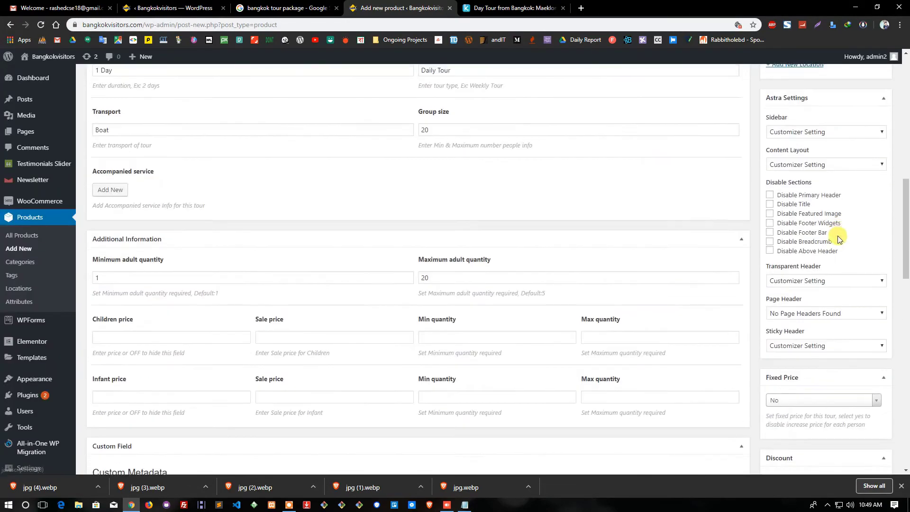
click(859, 113)
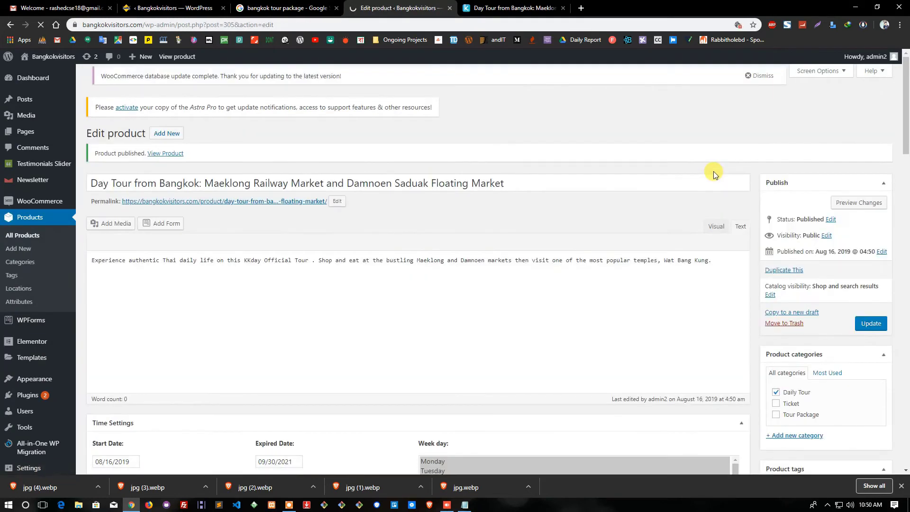
Open the published tour's permalink in a new tab and review its images, tour info, booking form, description and related tours
right_click(239, 206)
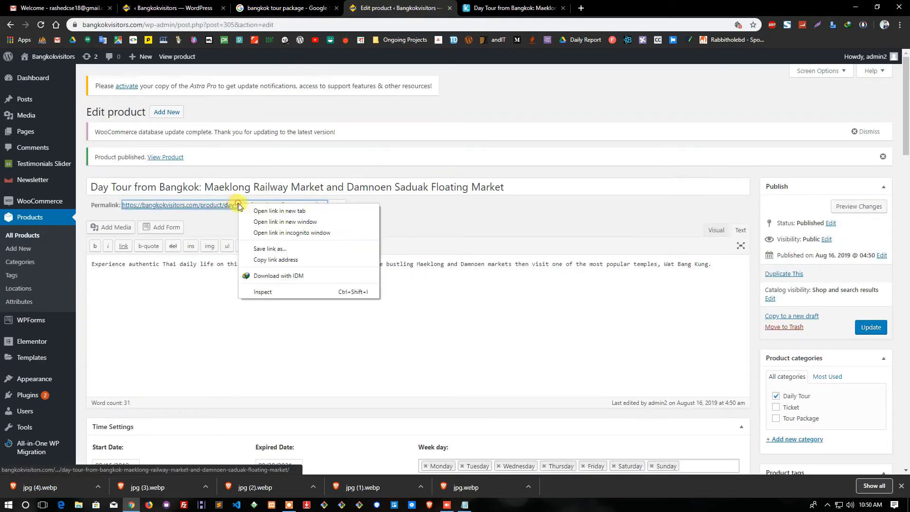
click(260, 211)
click(498, 10)
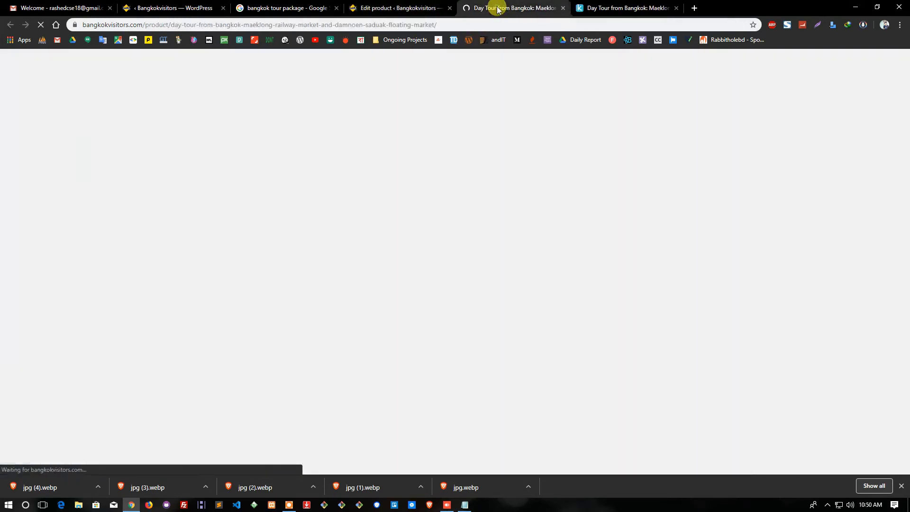
scroll(487, 248, down, 2)
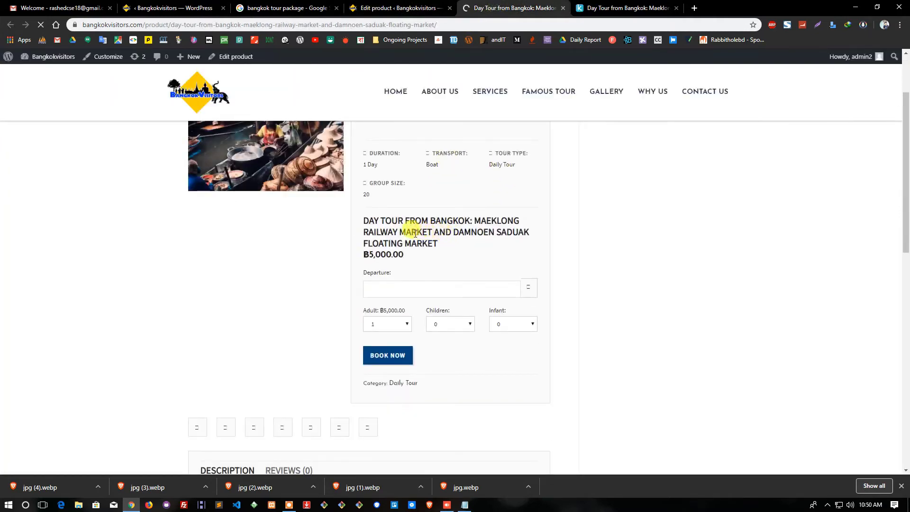
scroll(354, 241, up, 2)
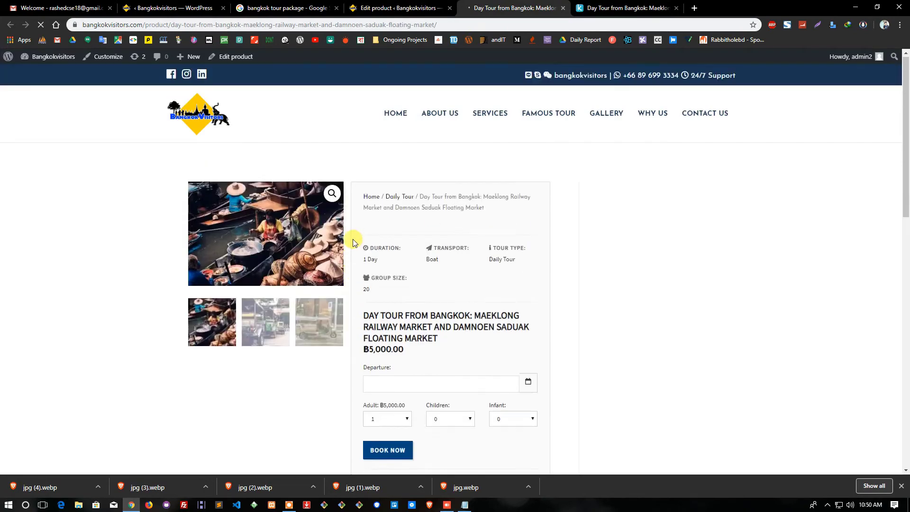
scroll(353, 241, down, 8)
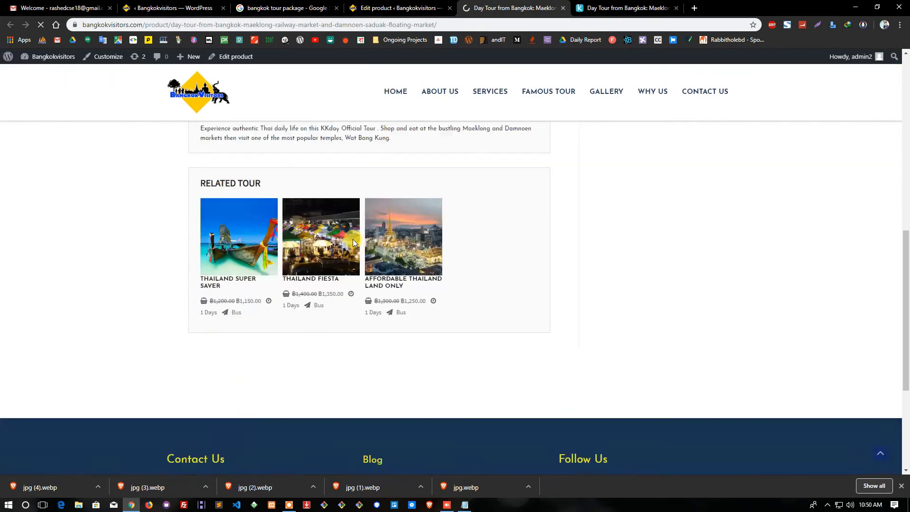
Examine the published tour page's layout, from the related tours up to the tour info and booking form
scroll(451, 247, down, 2)
scroll(376, 246, up, 7)
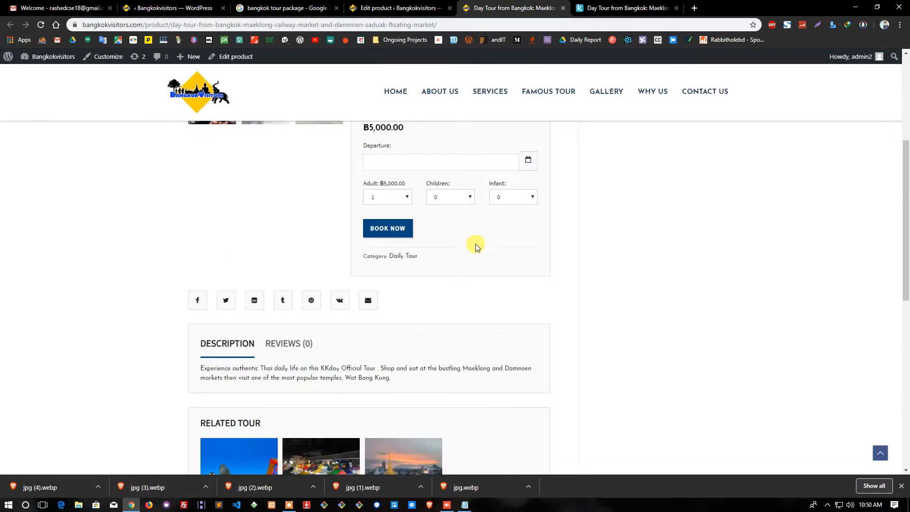
scroll(476, 245, down, 1)
scroll(373, 247, down, 2)
scroll(353, 259, up, 7)
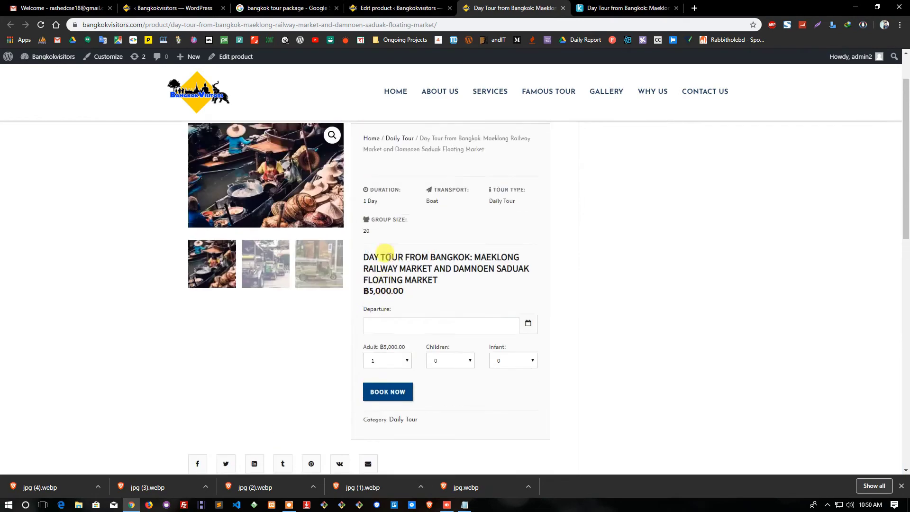
Set the tour product's Astra sidebar to No Sidebar and update the product
click(383, 8)
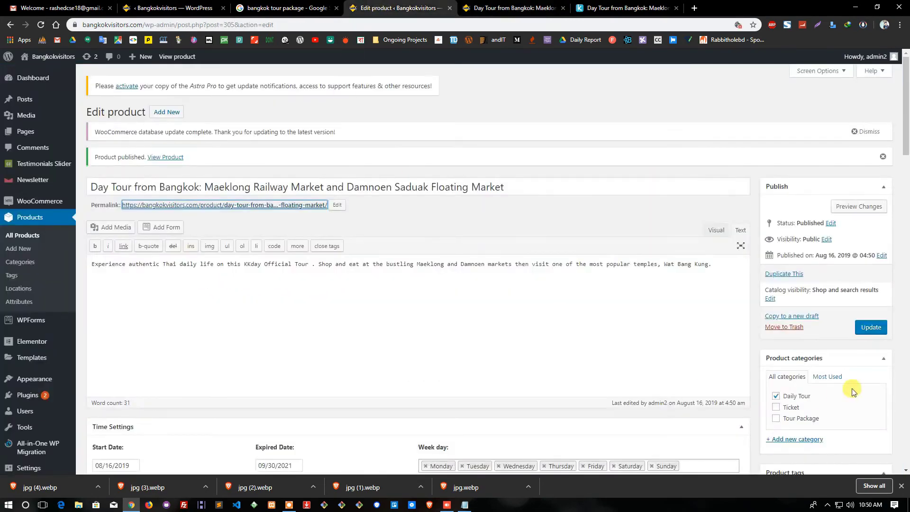
scroll(843, 384, down, 8)
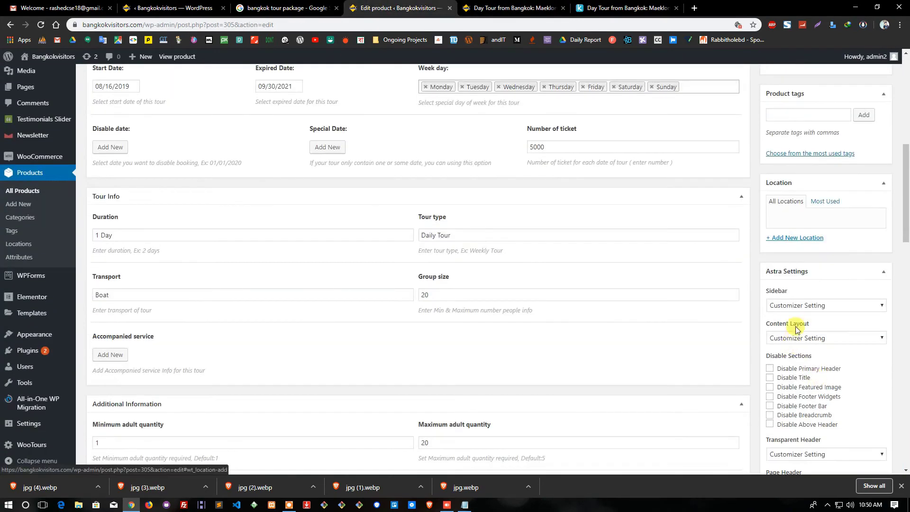
click(791, 306)
click(800, 346)
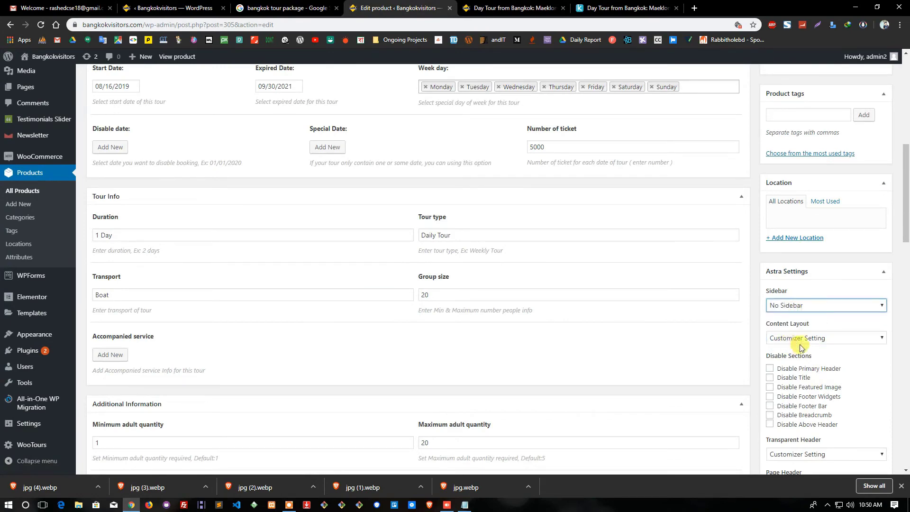
scroll(857, 245, up, 5)
click(863, 192)
Reload the published tour page and check its layout from the gallery to the related tours
click(514, 8)
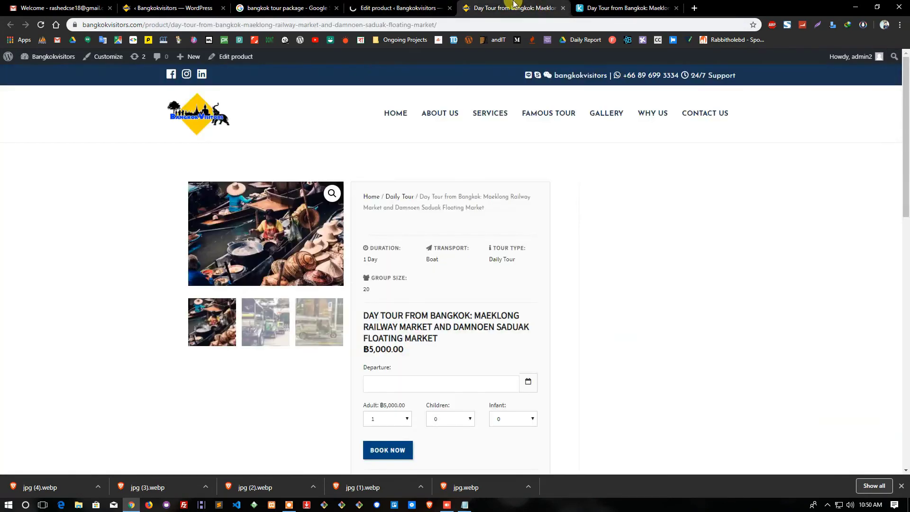
click(42, 25)
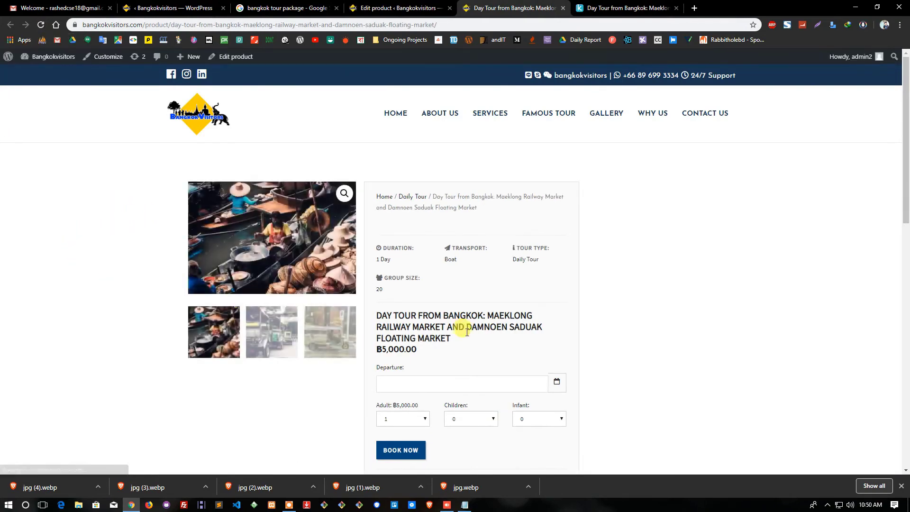
scroll(502, 299, down, 3)
scroll(313, 275, down, 4)
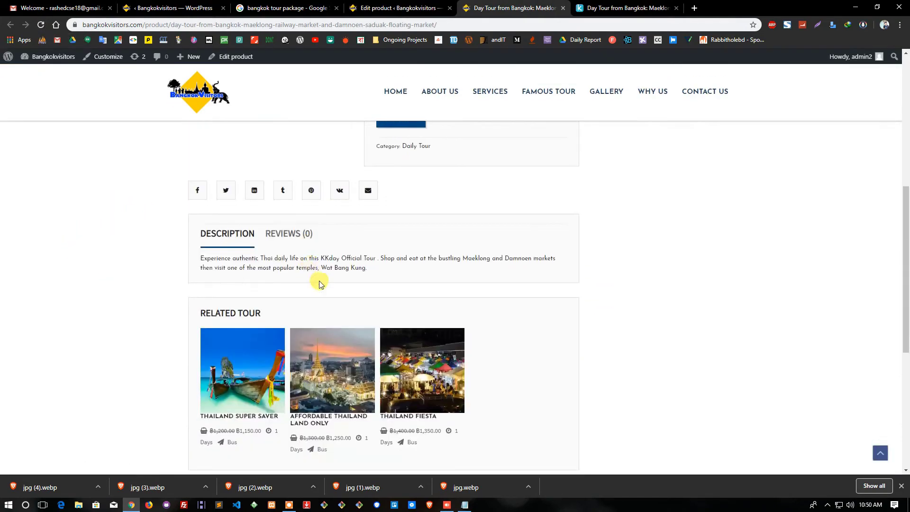
scroll(318, 283, up, 7)
scroll(448, 280, down, 4)
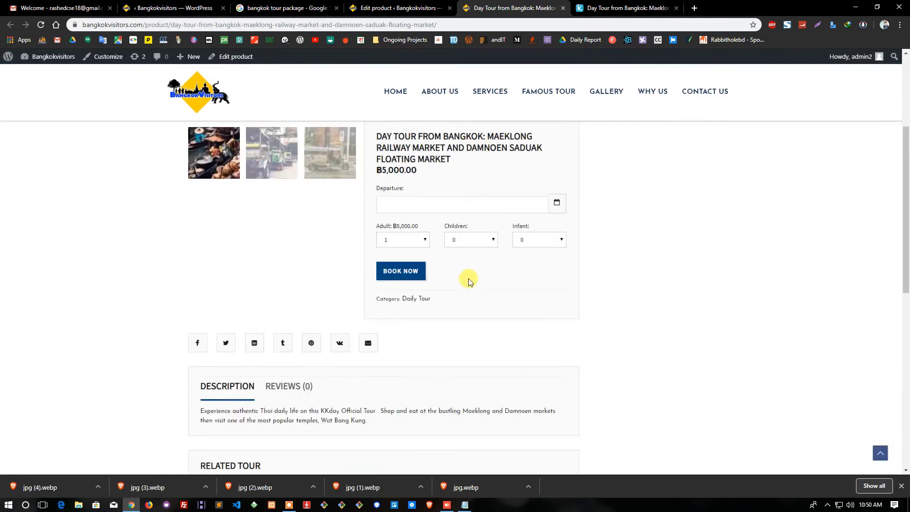
Set the tour booking's departure to 17 August, 2019 and the number of adults to 5
click(521, 196)
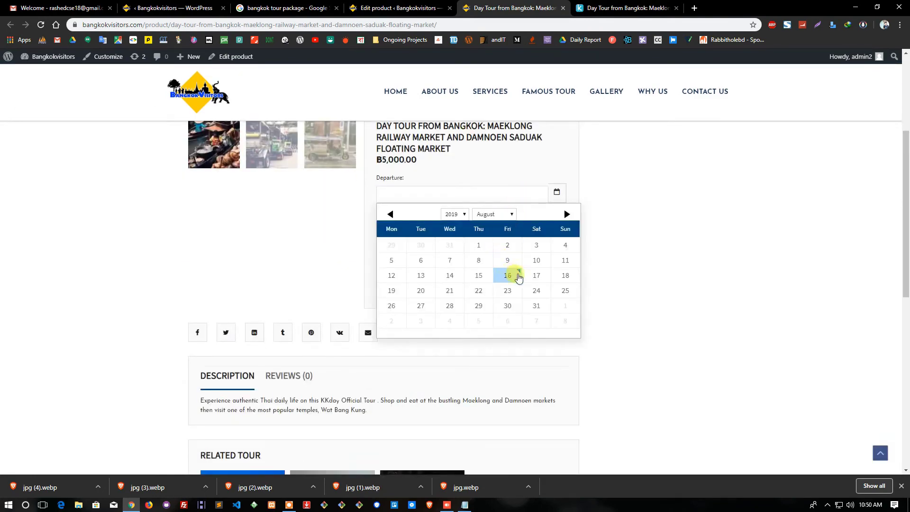
click(532, 278)
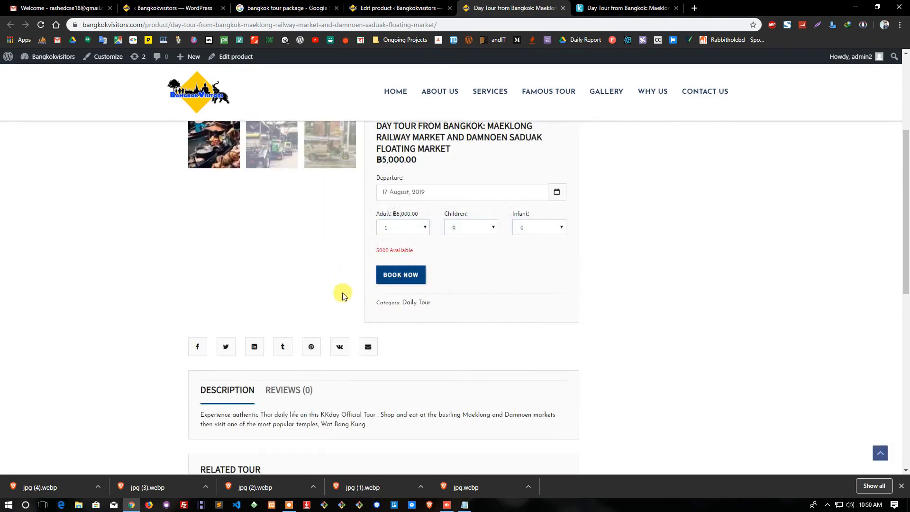
click(415, 231)
click(394, 274)
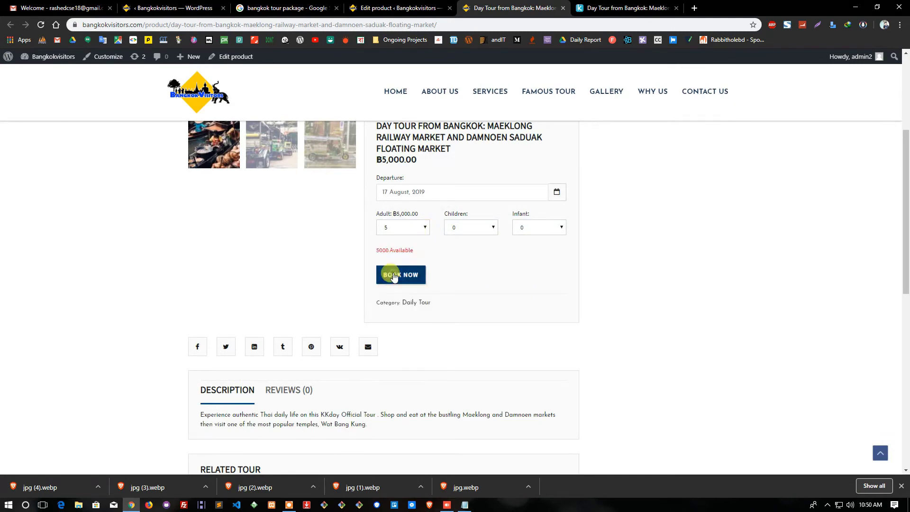
Look over the tour page once more and book the tour with the chosen date and adults
scroll(499, 274, up, 4)
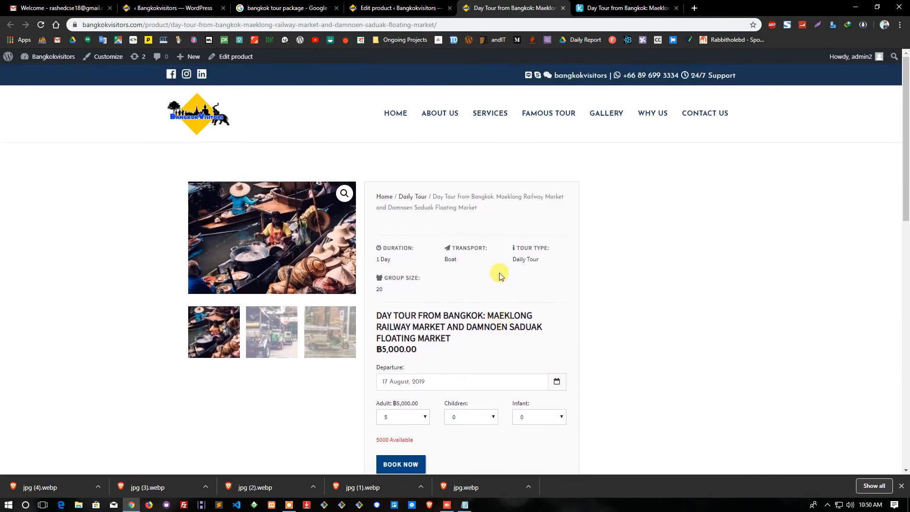
scroll(500, 275, down, 7)
scroll(474, 272, up, 2)
scroll(473, 269, up, 1)
scroll(429, 258, down, 3)
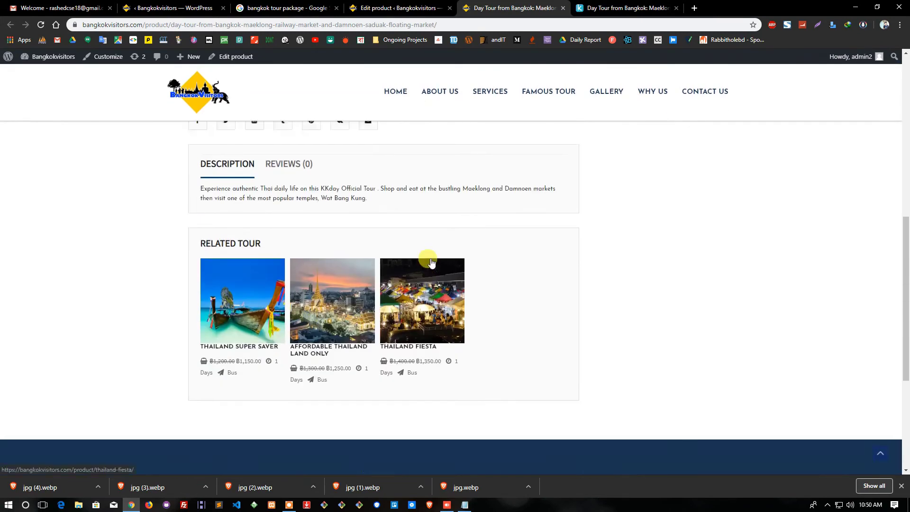
scroll(426, 246, up, 4)
click(417, 235)
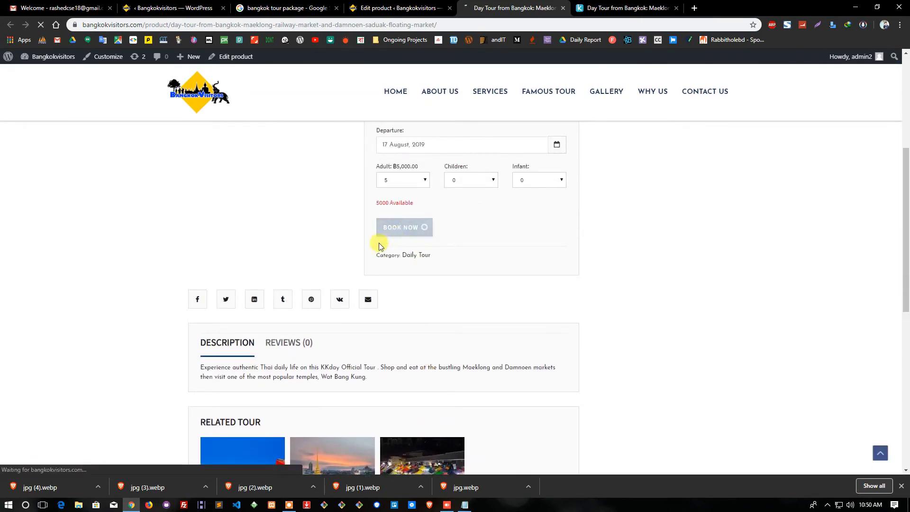
scroll(327, 266, up, 3)
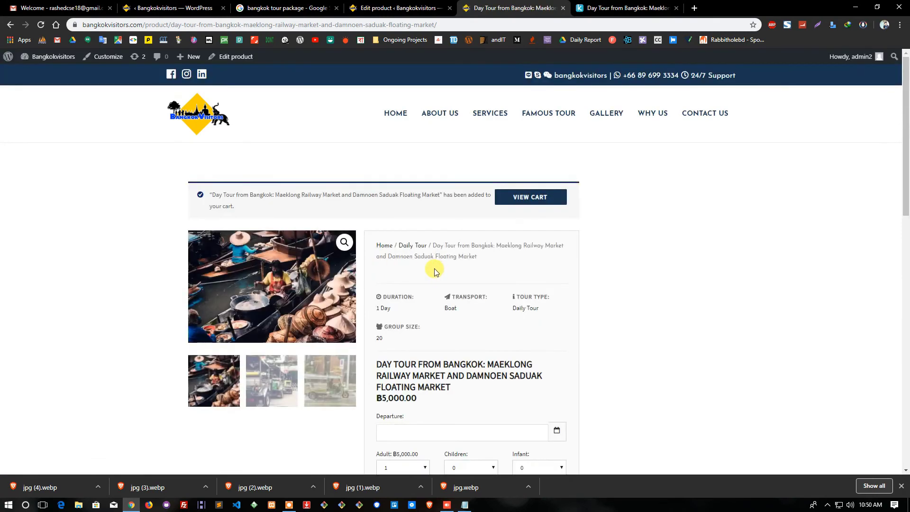
View the cart and proceed to checkout
click(510, 207)
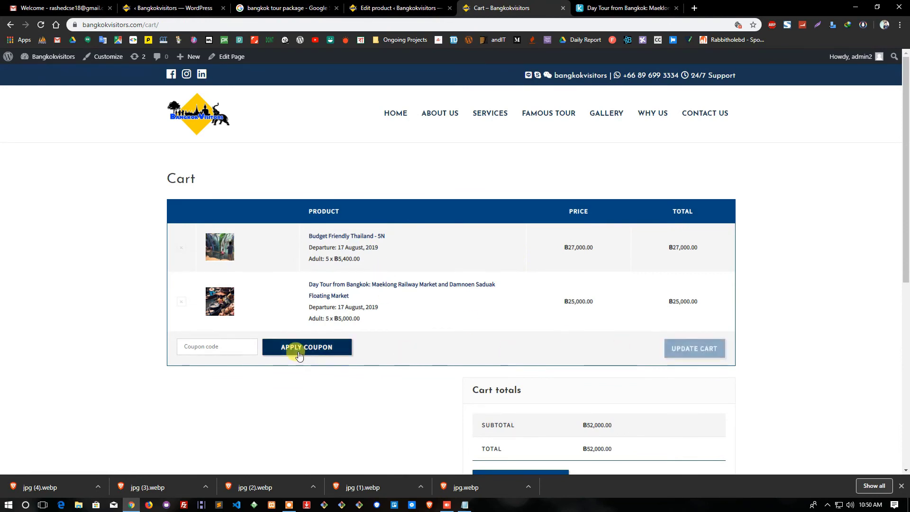
scroll(533, 365, down, 4)
click(530, 293)
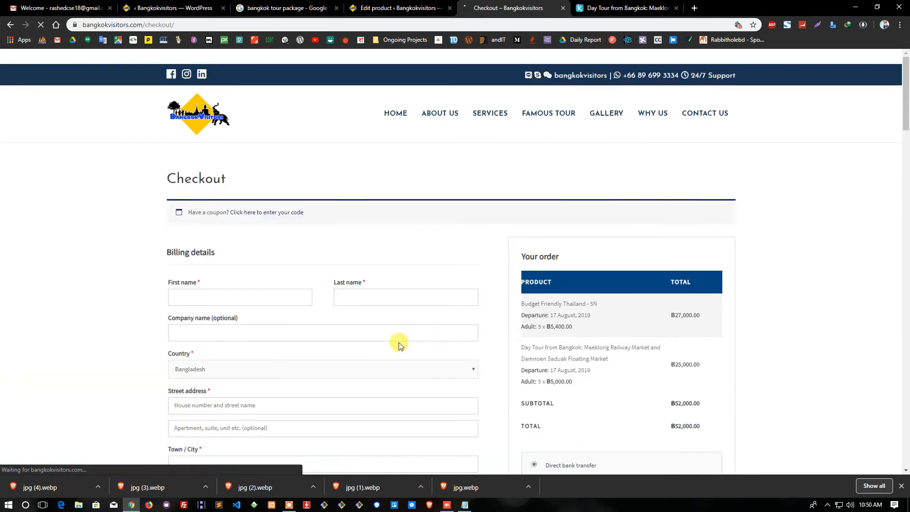
Review the order and payment methods at checkout and choose Check payments
scroll(398, 342, down, 3)
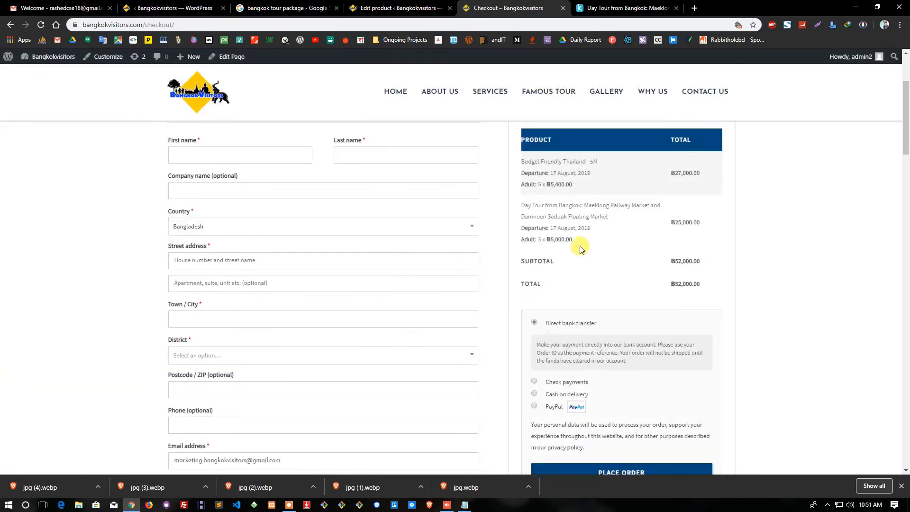
scroll(578, 255, down, 3)
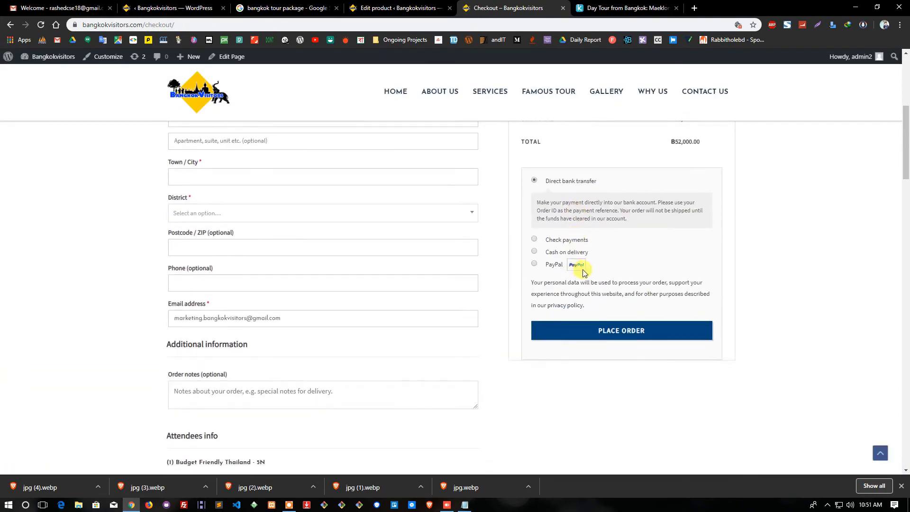
click(533, 239)
Examine the checkout page's billing details, order summary and attendee info fields for the passengers of both tours
scroll(365, 278, up, 6)
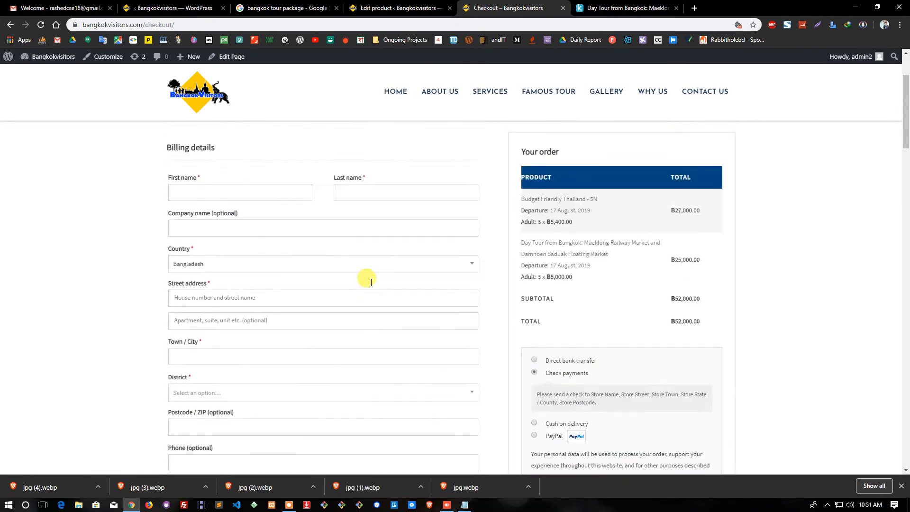
scroll(265, 298, down, 4)
scroll(266, 300, down, 2)
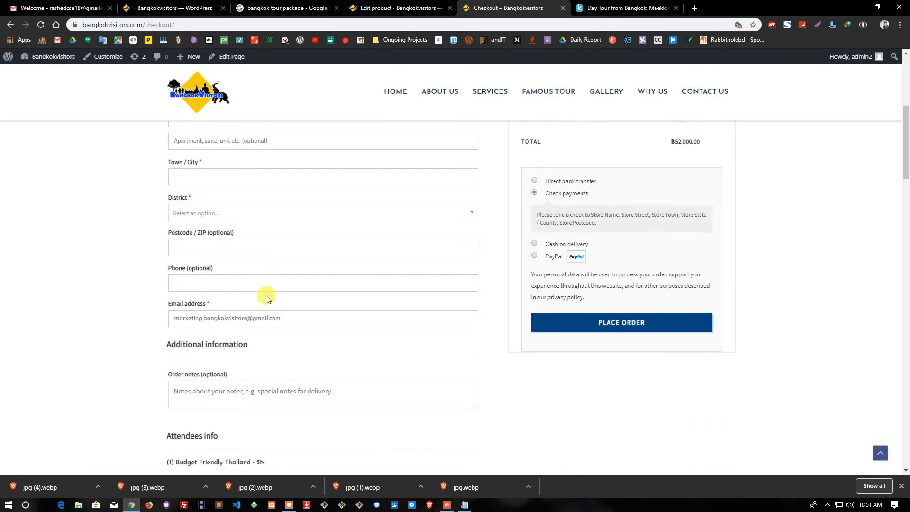
scroll(266, 246, down, 3)
scroll(323, 287, up, 9)
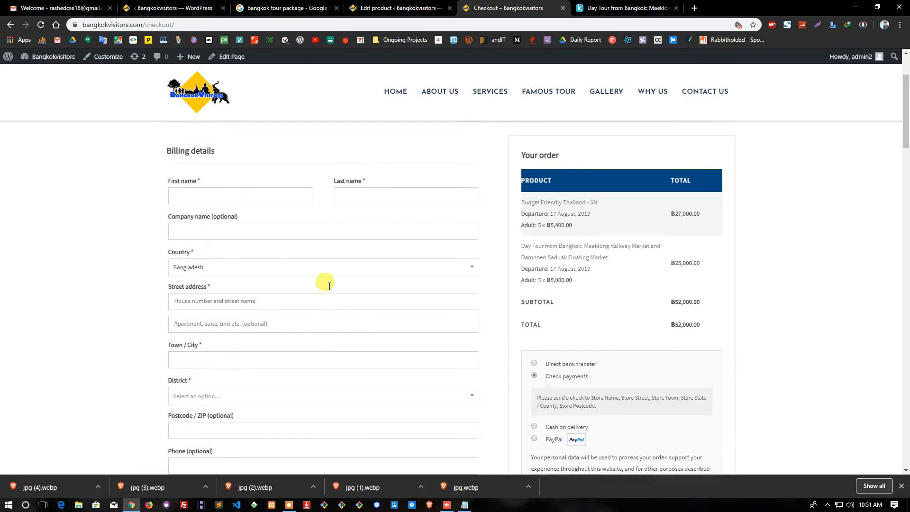
scroll(330, 288, down, 10)
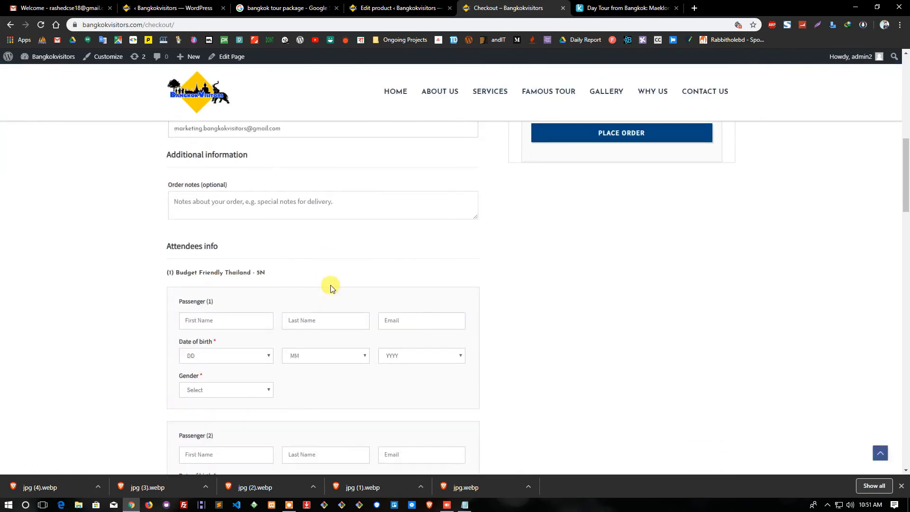
scroll(254, 215, down, 4)
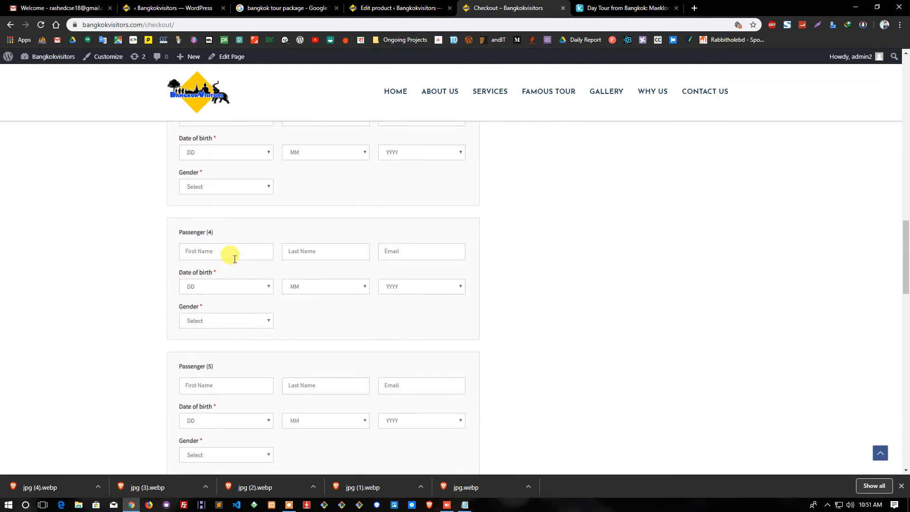
scroll(222, 263, down, 5)
scroll(244, 314, down, 15)
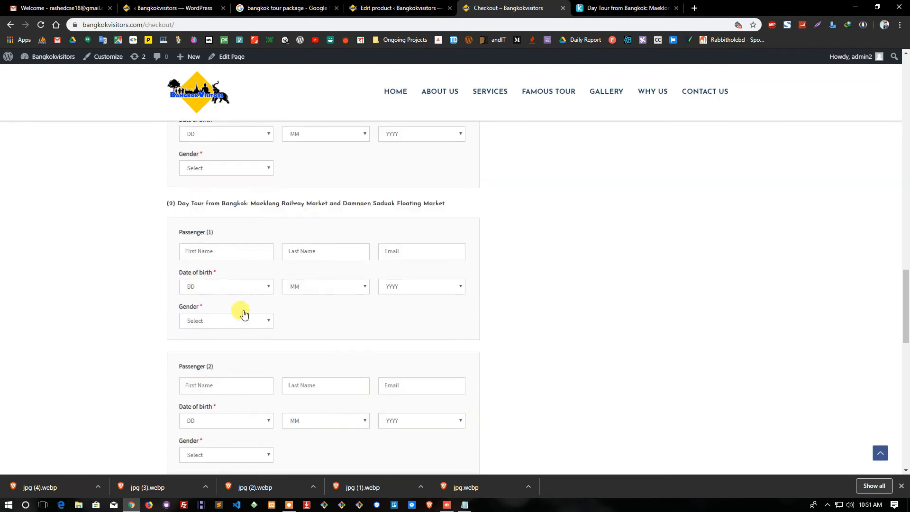
scroll(243, 313, down, 3)
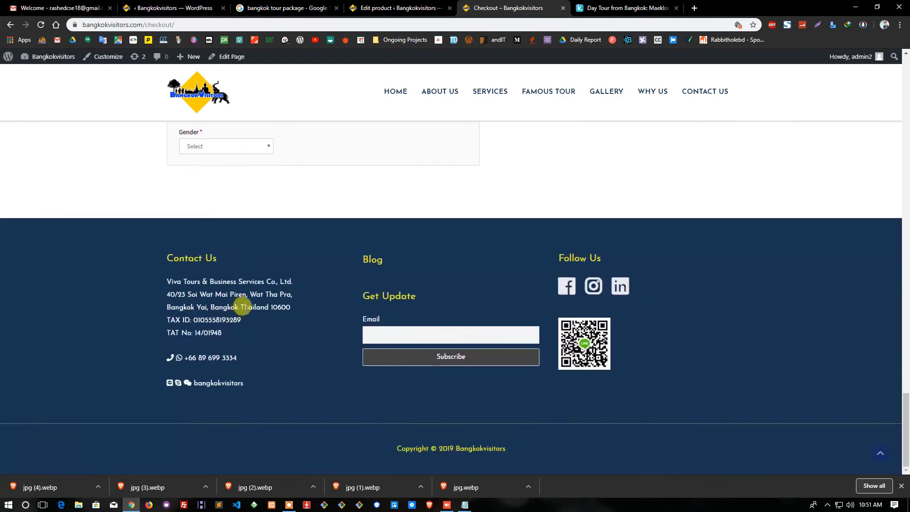